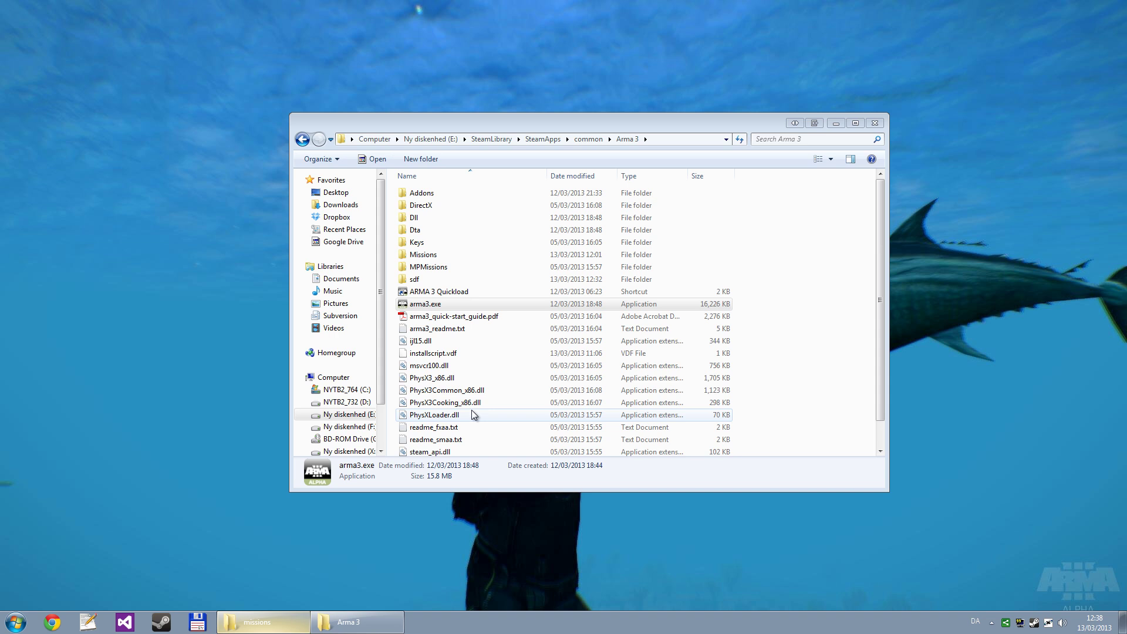
Examine the Arma 3 installation folder and the missions folder in the Documents library.
left_click(453, 317)
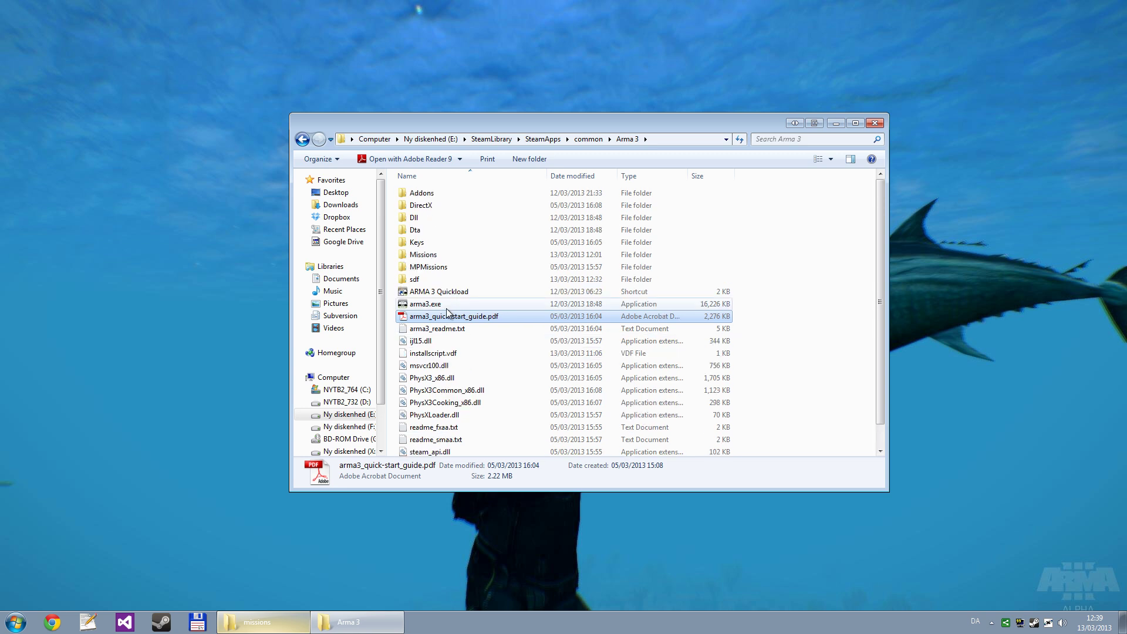
mouse_move(446, 310)
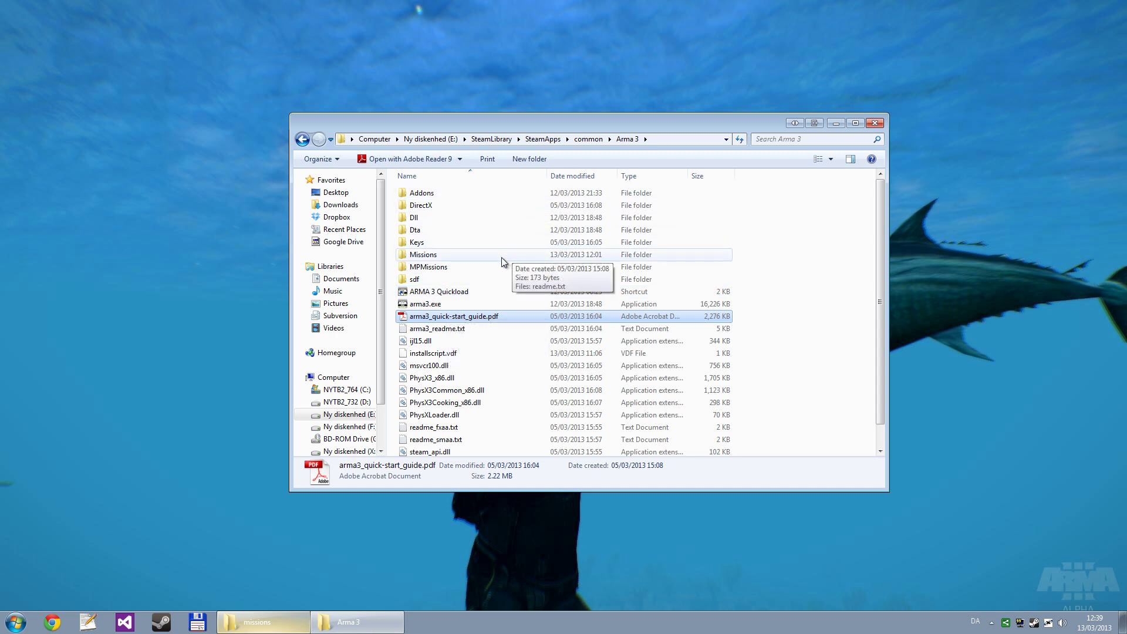
mouse_move(474, 299)
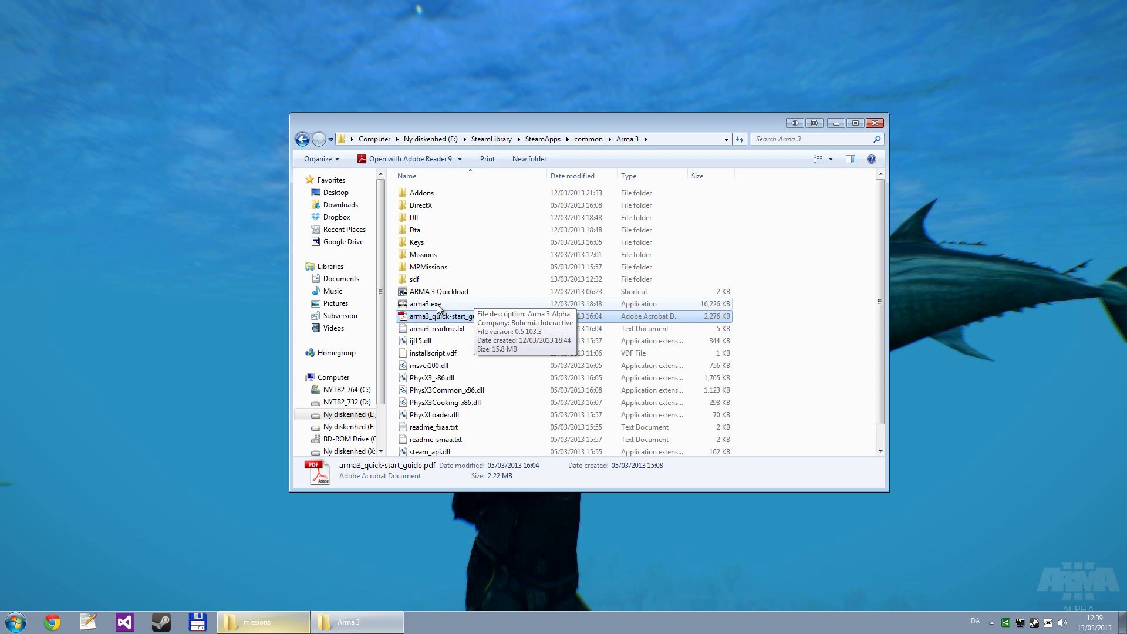
left_click(276, 622)
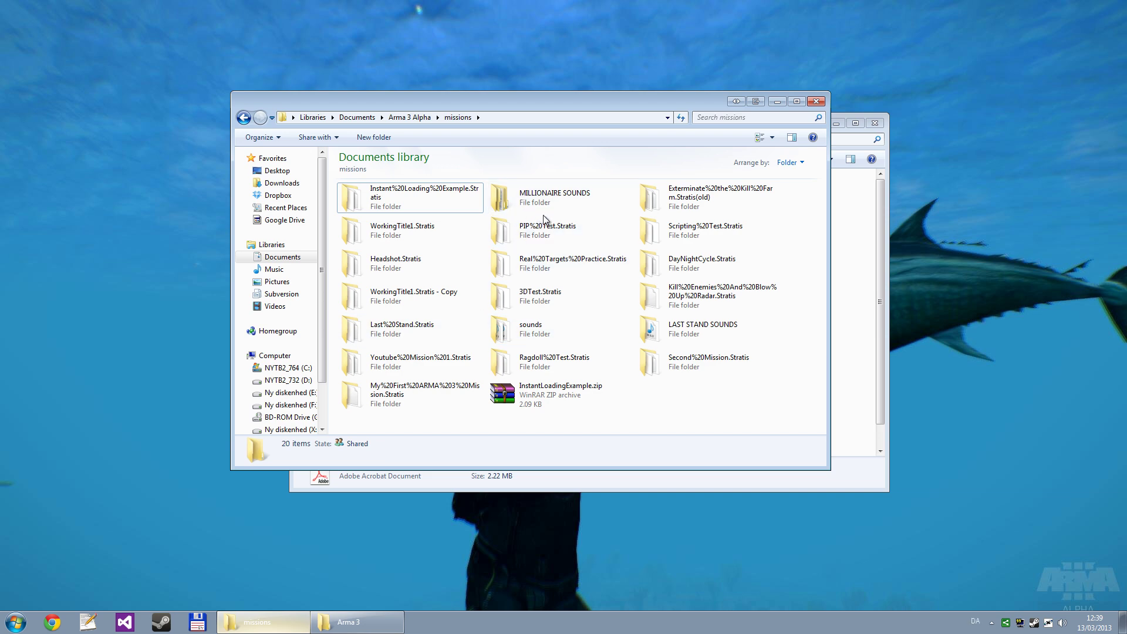
left_click(820, 483)
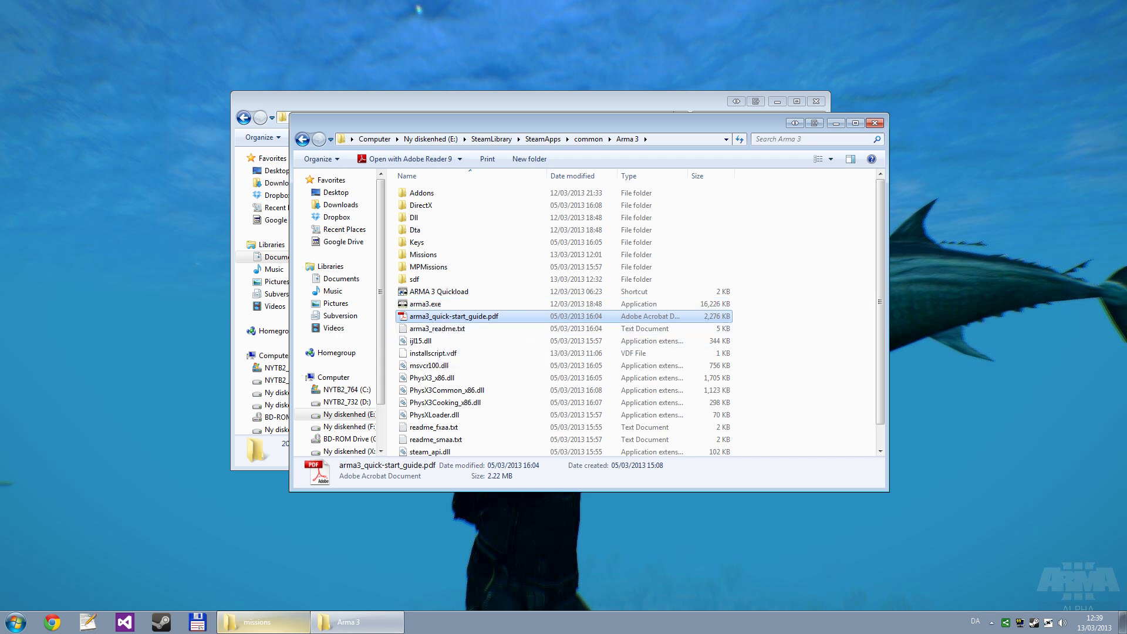
double_click(428, 317)
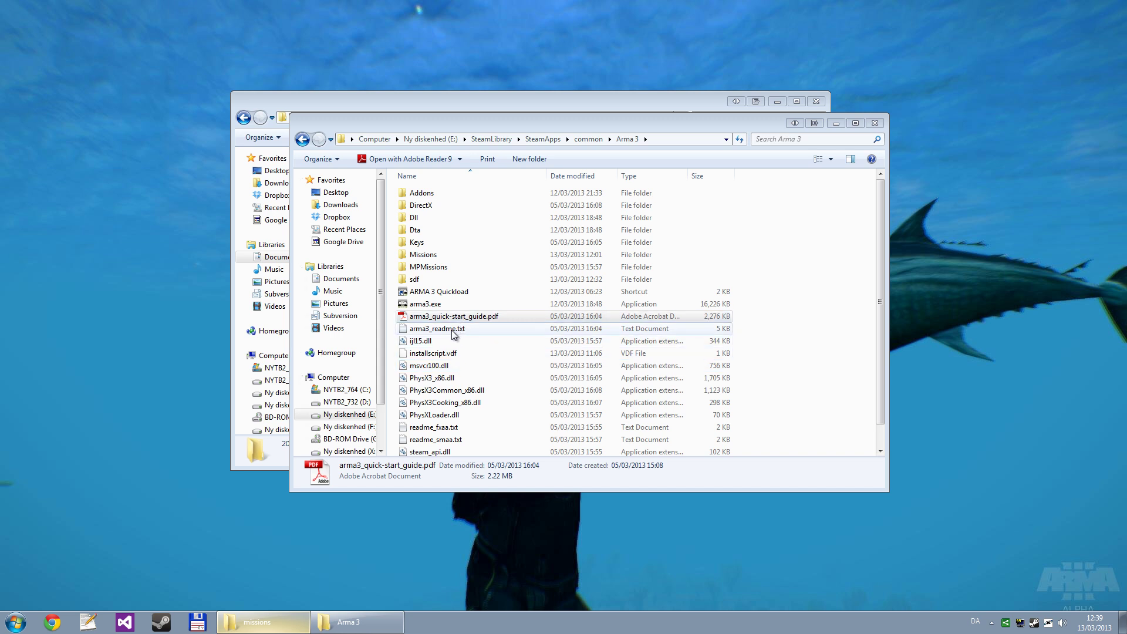
left_click(453, 332)
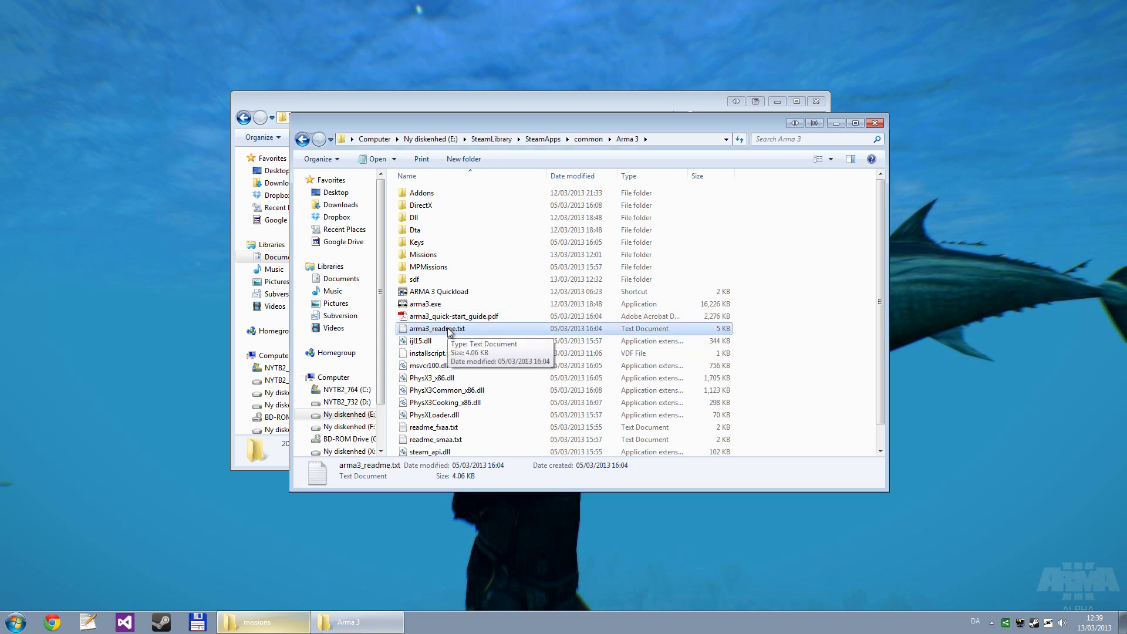
scroll(449, 332, "down", 1)
scroll(452, 323, "up", 1)
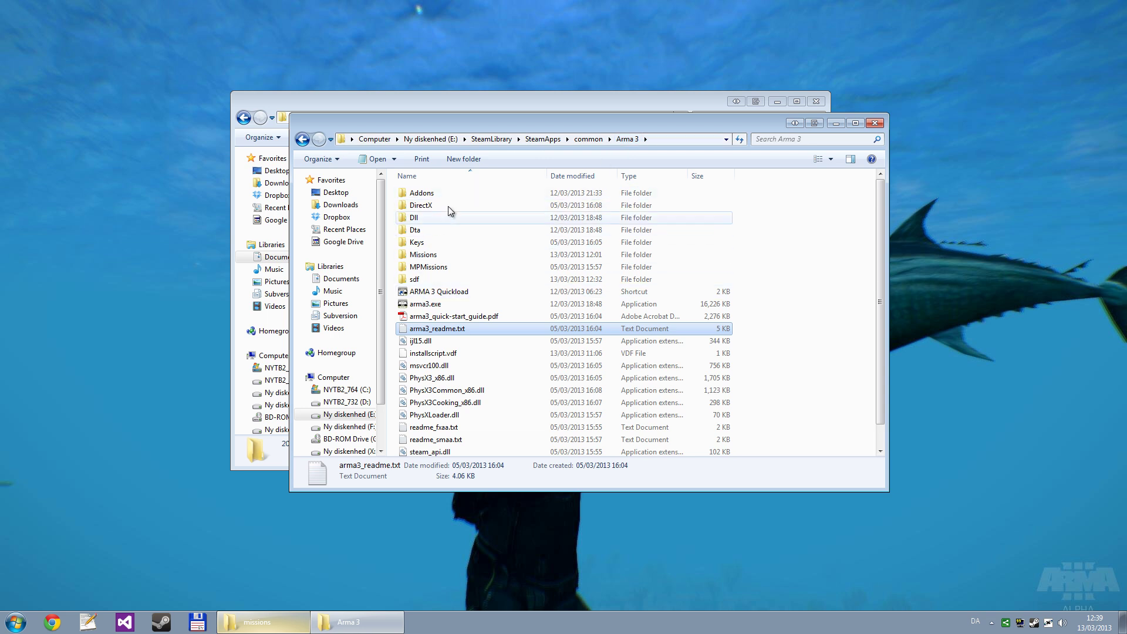
Create a folder named 3D.Stratis in the Arma 3 installation folder and open it.
left_click(471, 158)
type("3D.Stratis")
key("Return")
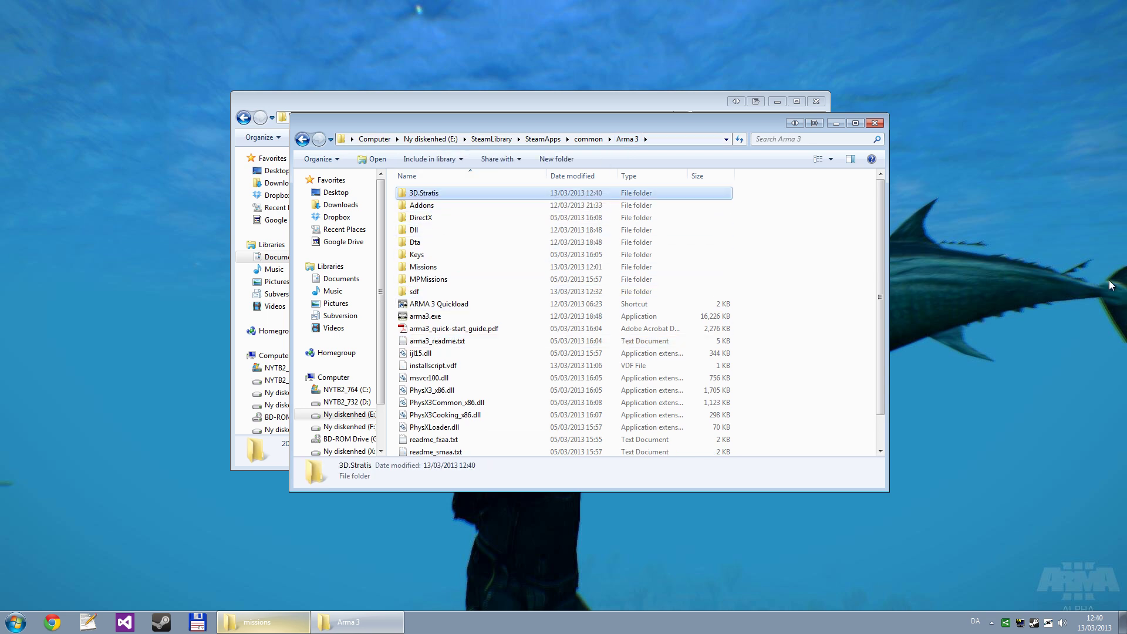
double_click(441, 193)
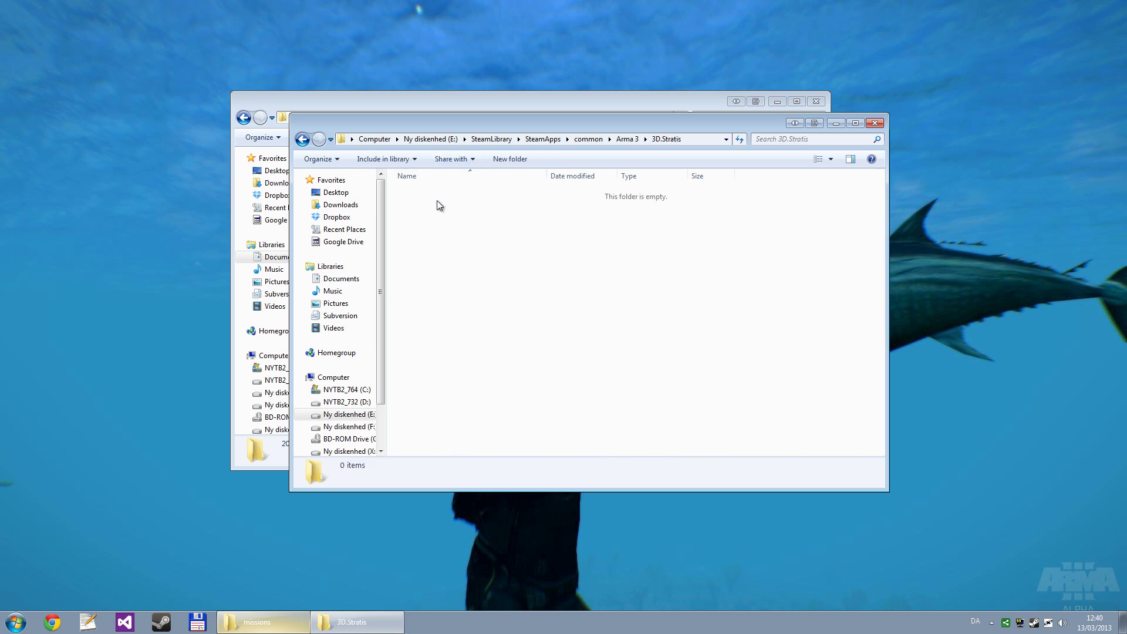
Check the folder view options for whether extensions of known file types are hidden, and close them.
key("alt")
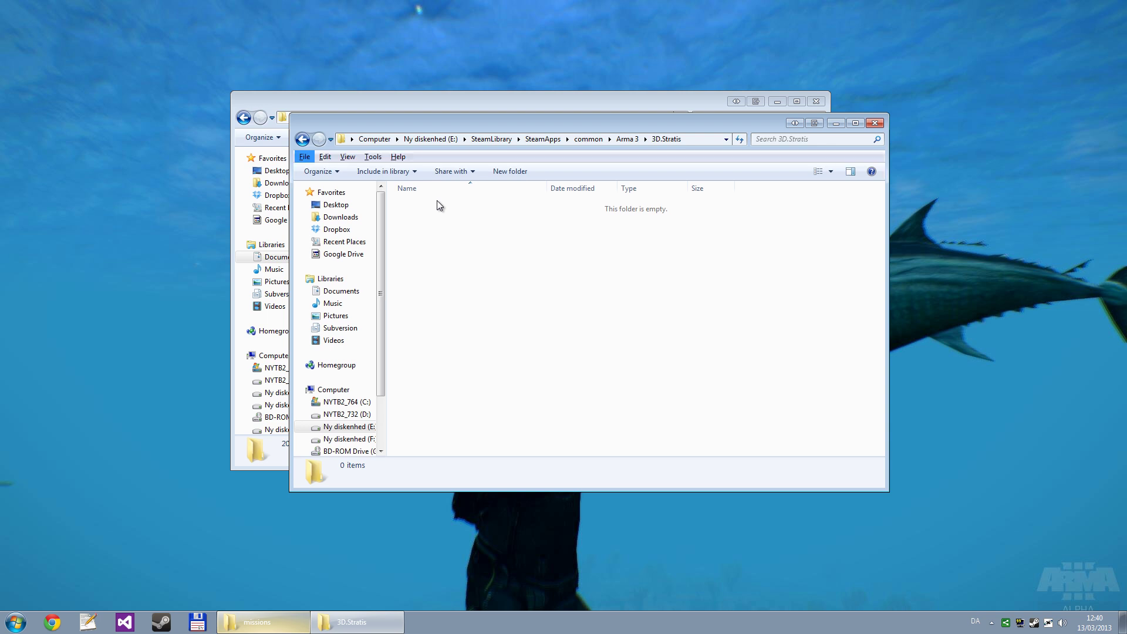
left_click(372, 157)
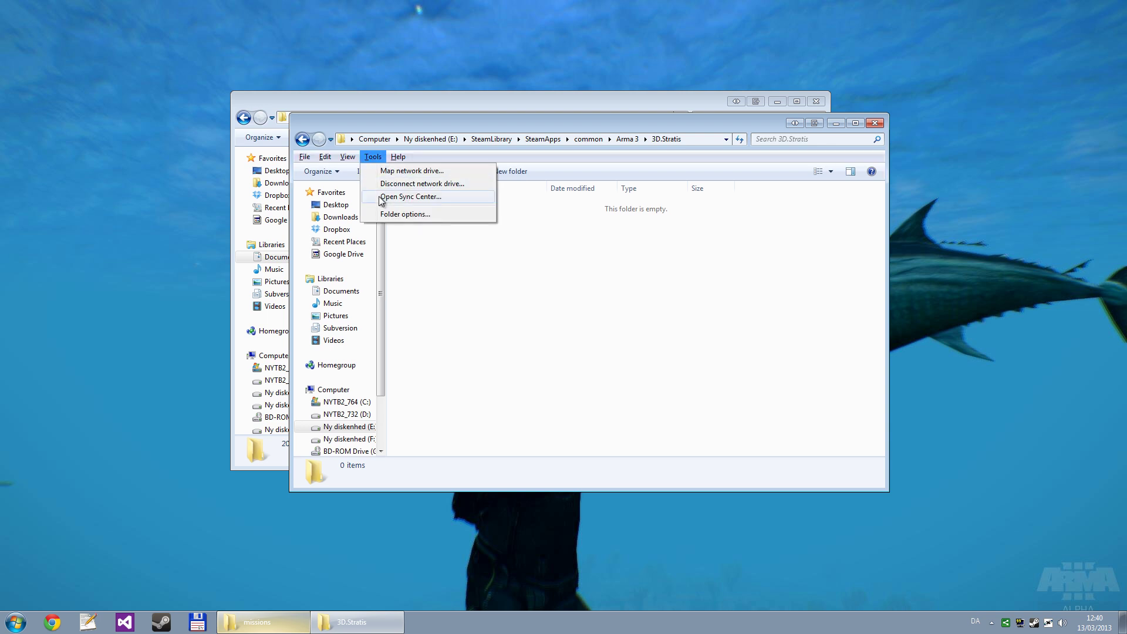
left_click(398, 215)
left_click(354, 189)
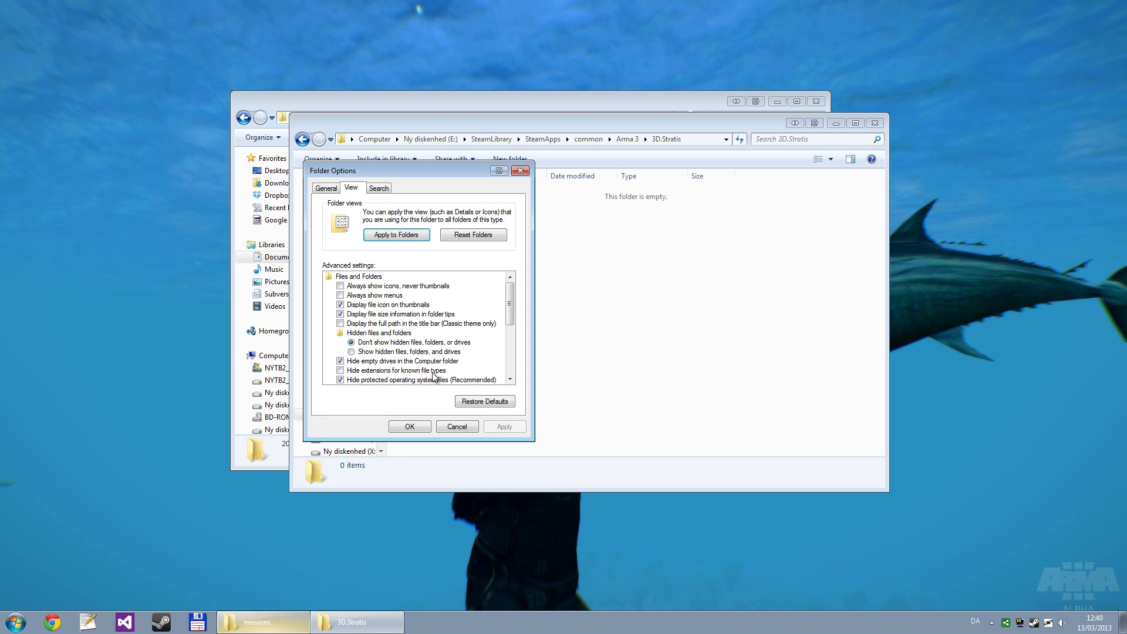
left_click(410, 426)
Create a text document in the 3D.Stratis folder and rename it as mission.biedi, accepting the extension change.
right_click(458, 266)
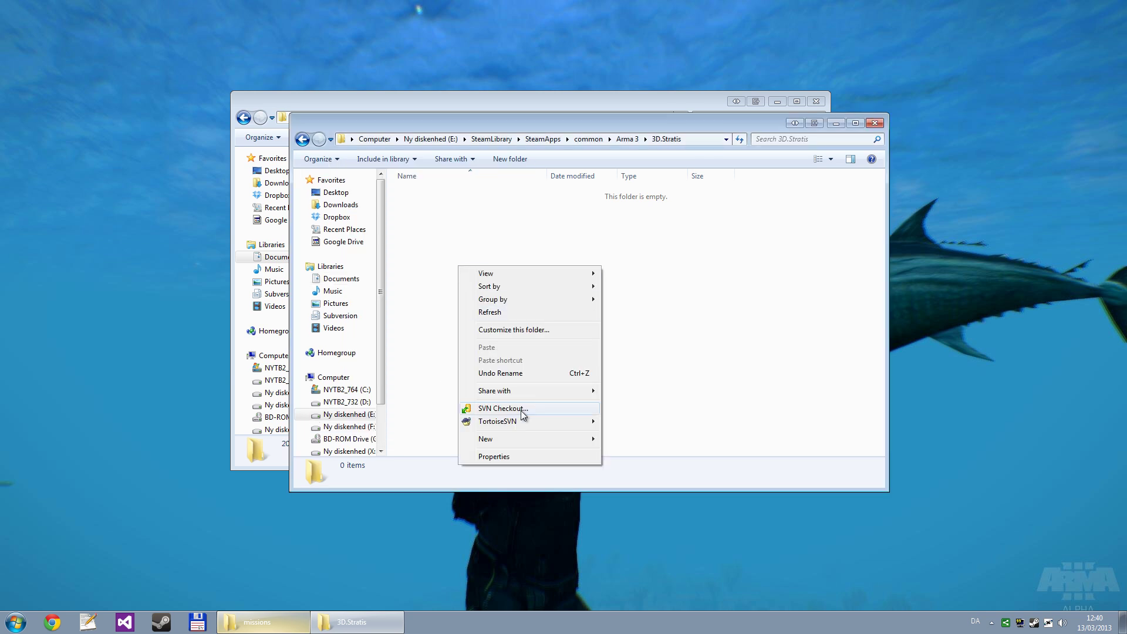
mouse_move(531, 439)
left_click(668, 560)
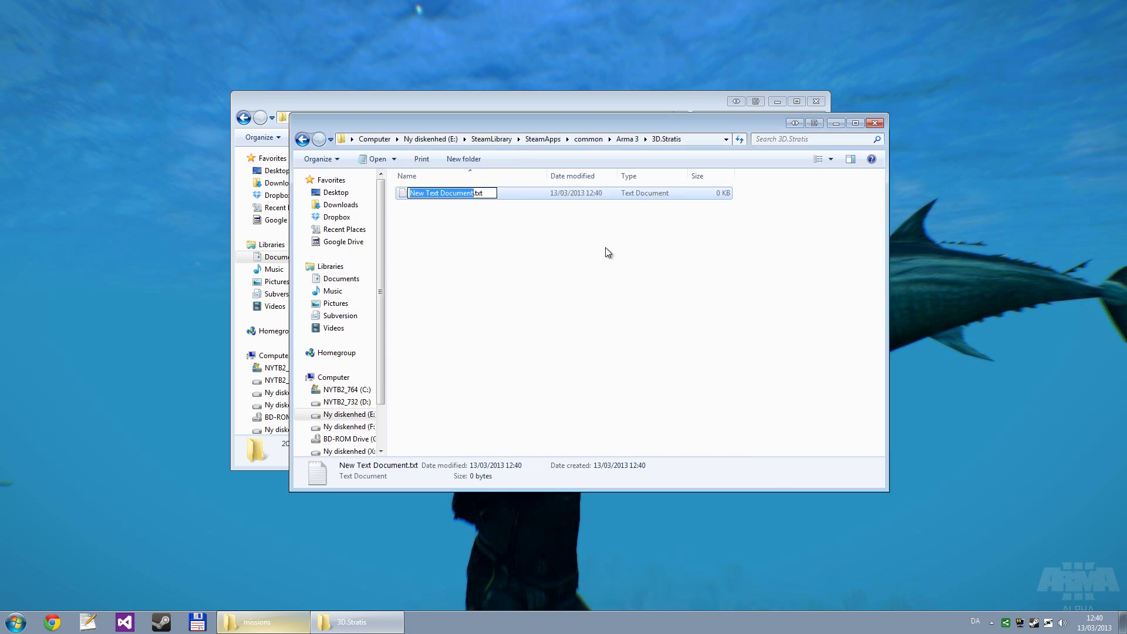
type("missio")
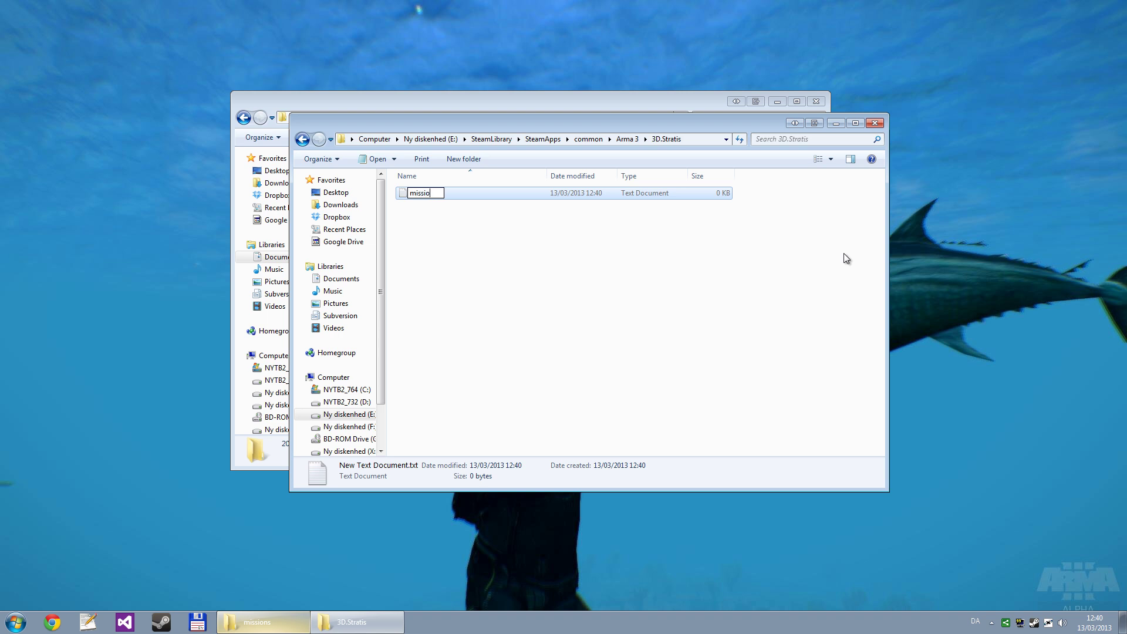
type("n.biedi")
key("Return")
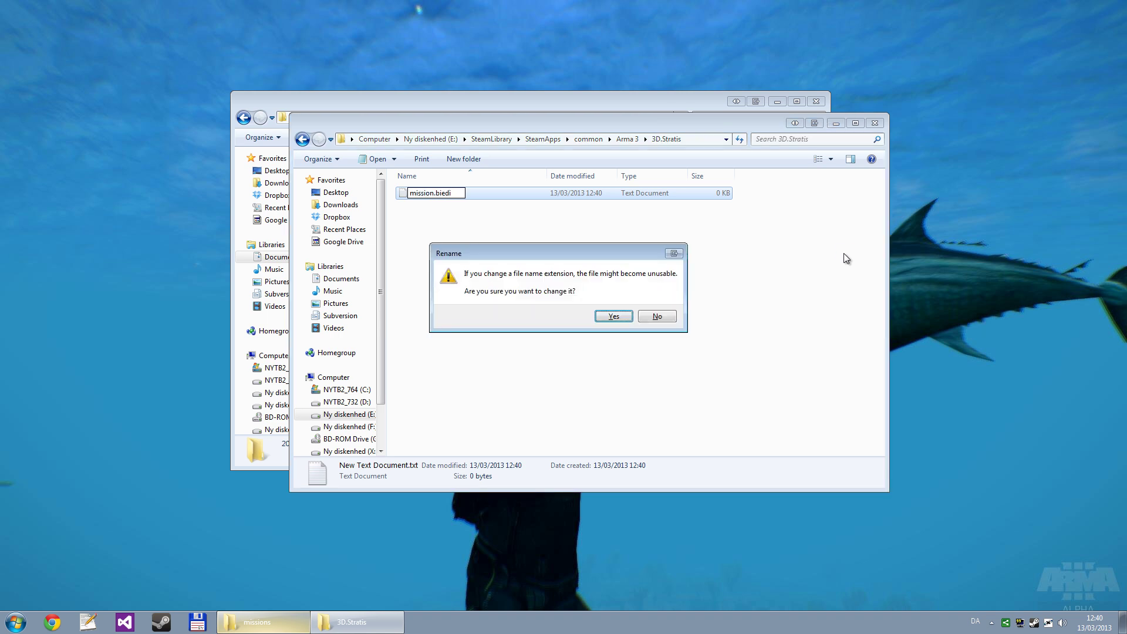
left_click(614, 315)
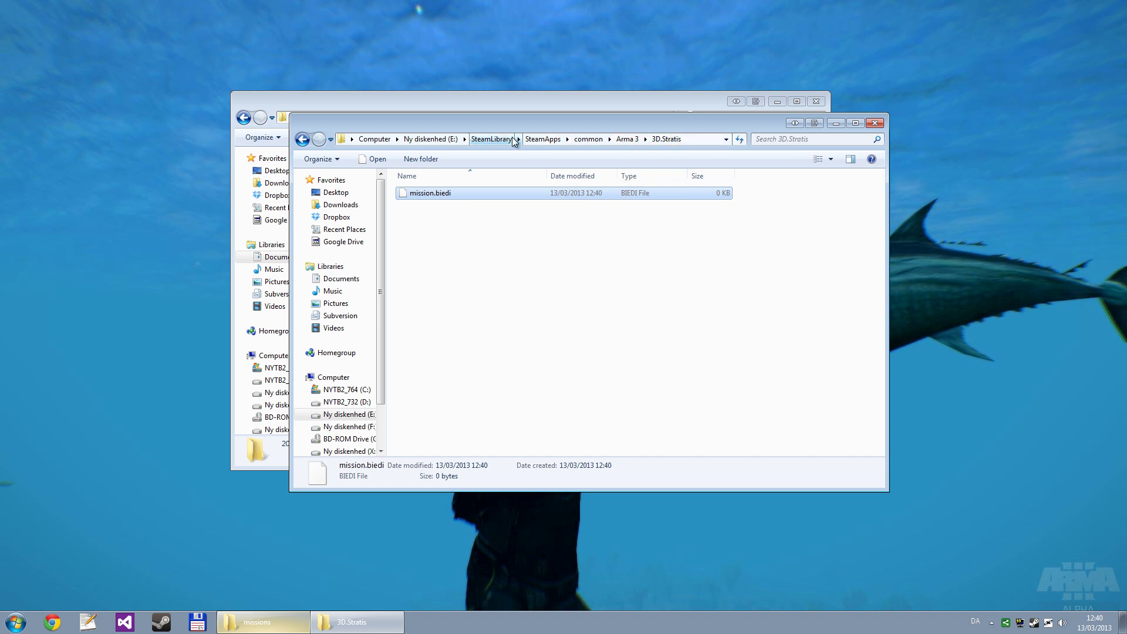
Copy the full path of the 3D.Stratis folder and return to the Arma 3 folder.
left_click(702, 142)
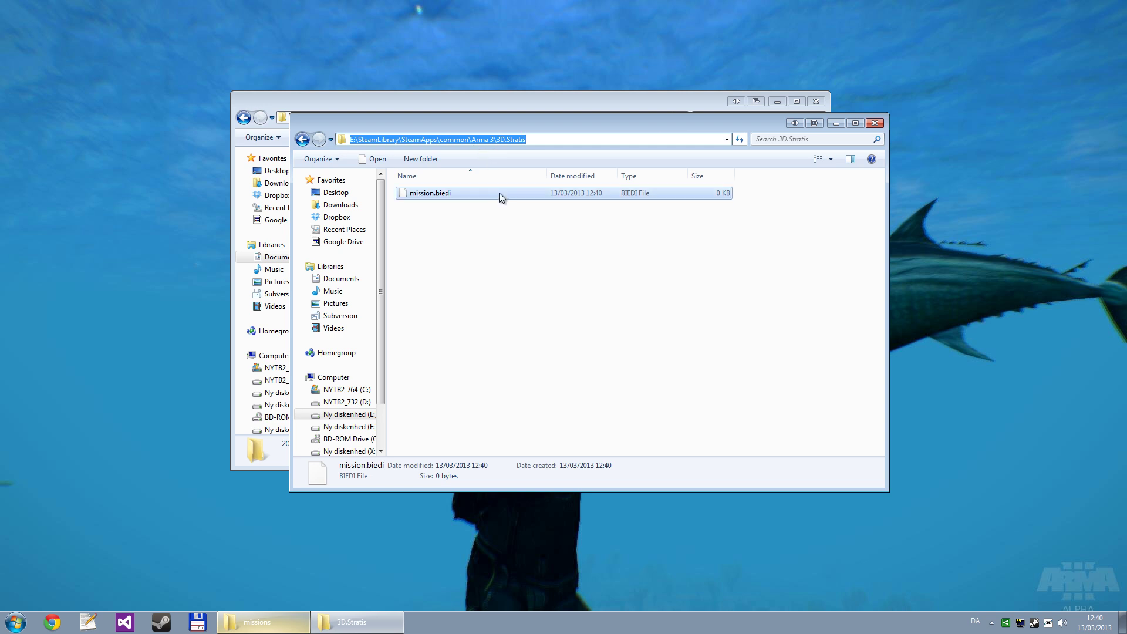
left_click(499, 192)
left_click(624, 140)
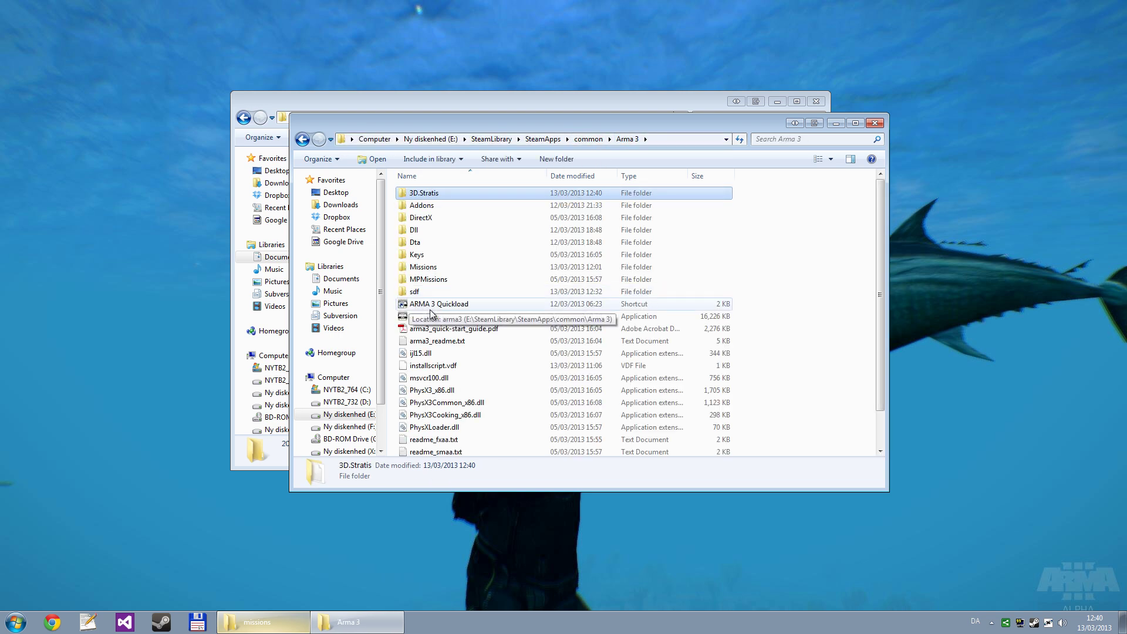
Create a shortcut to arma3.exe in the Arma 3 folder.
left_click(422, 320)
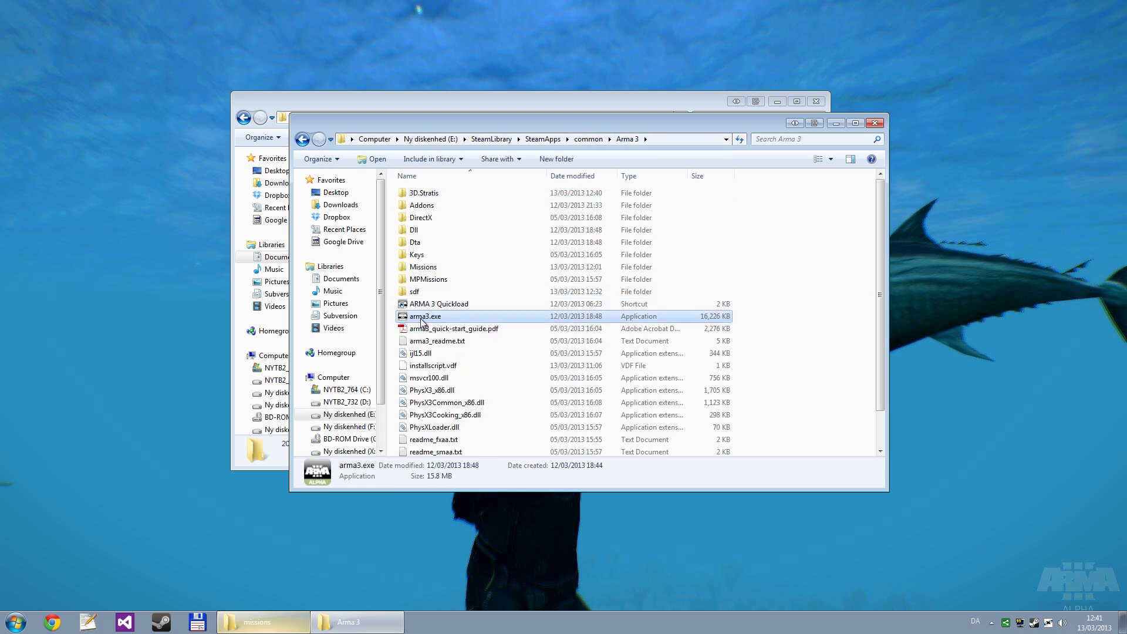
right_click(422, 322)
left_click(482, 560)
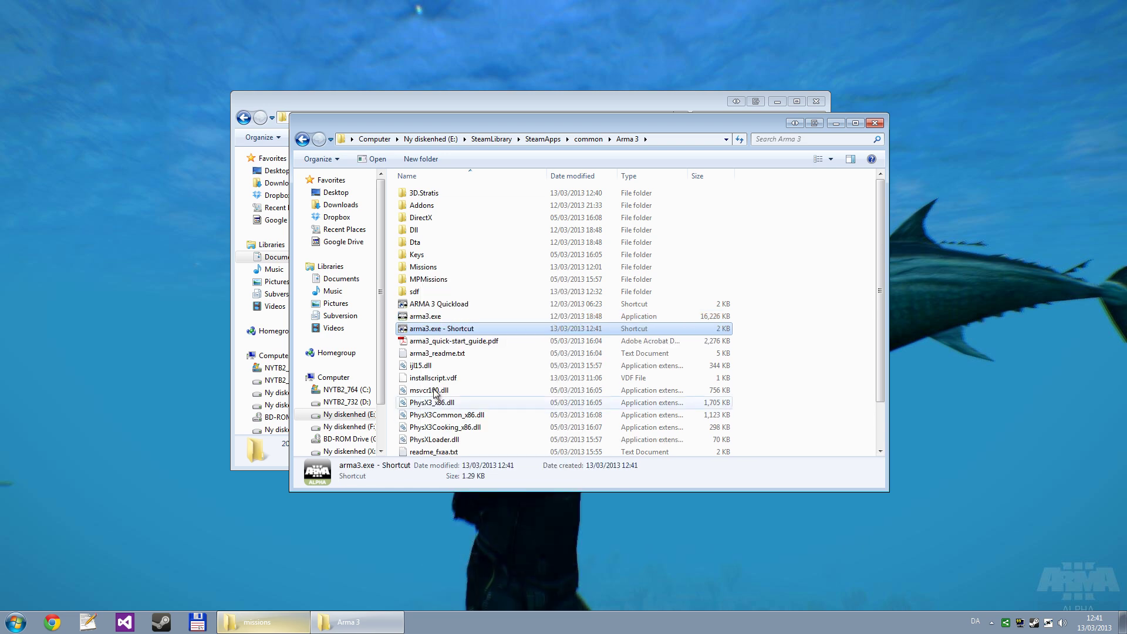
Append "E:\SteamLibrary\SteamApps\common\Arma 3\3D.Stratis\mission.biedi" in quotes and -nosplash to the new arma3.exe shortcut's target.
right_click(434, 331)
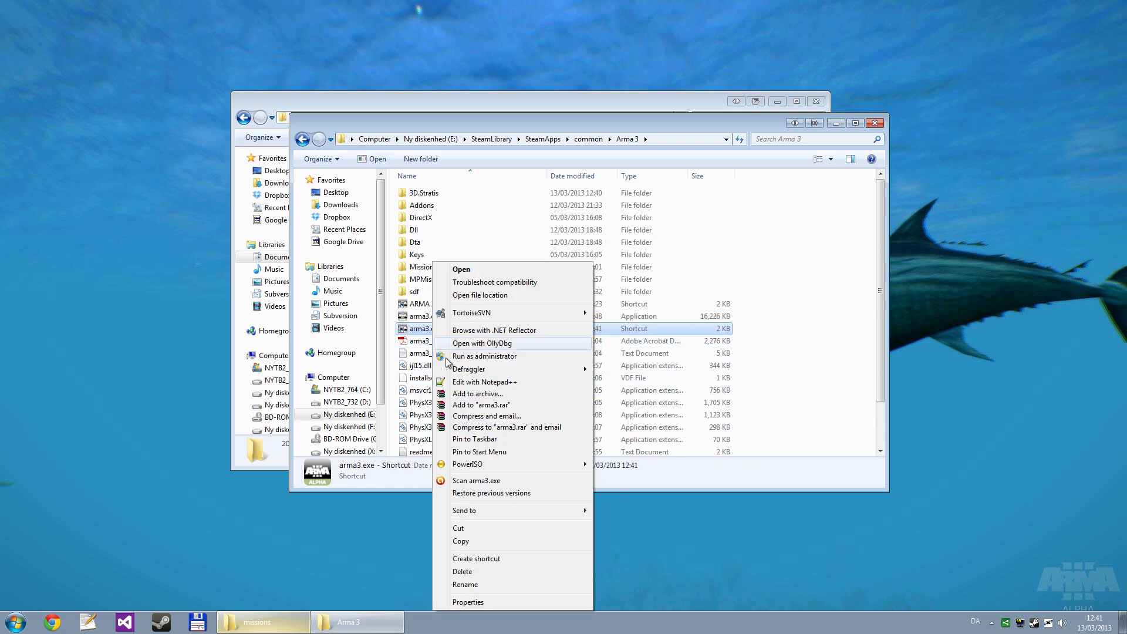
left_click(489, 603)
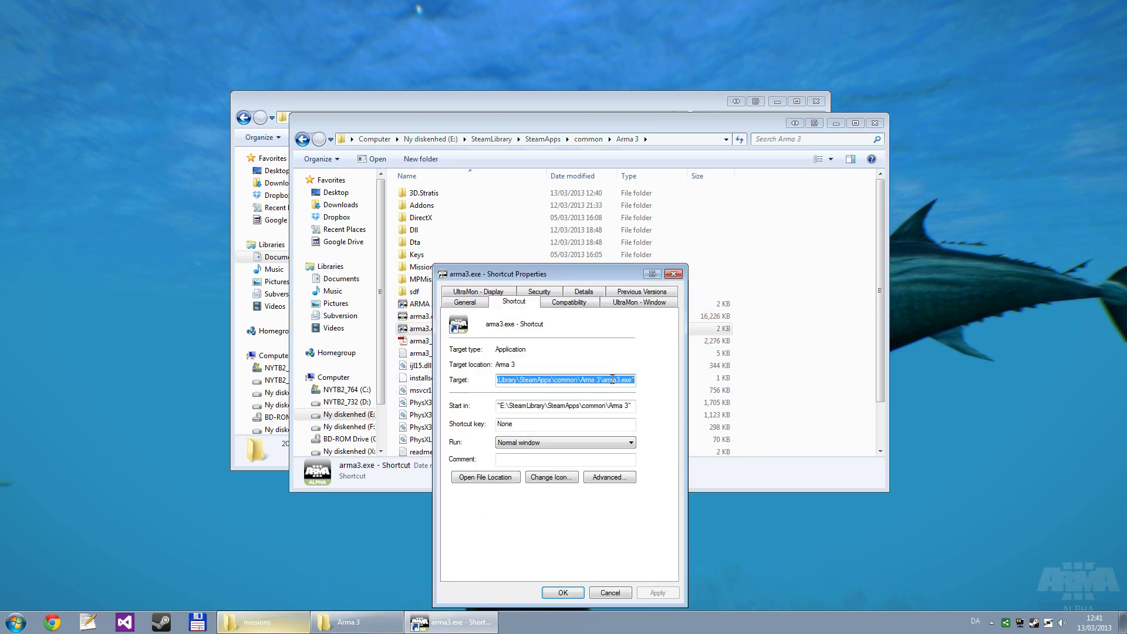
left_click(598, 384)
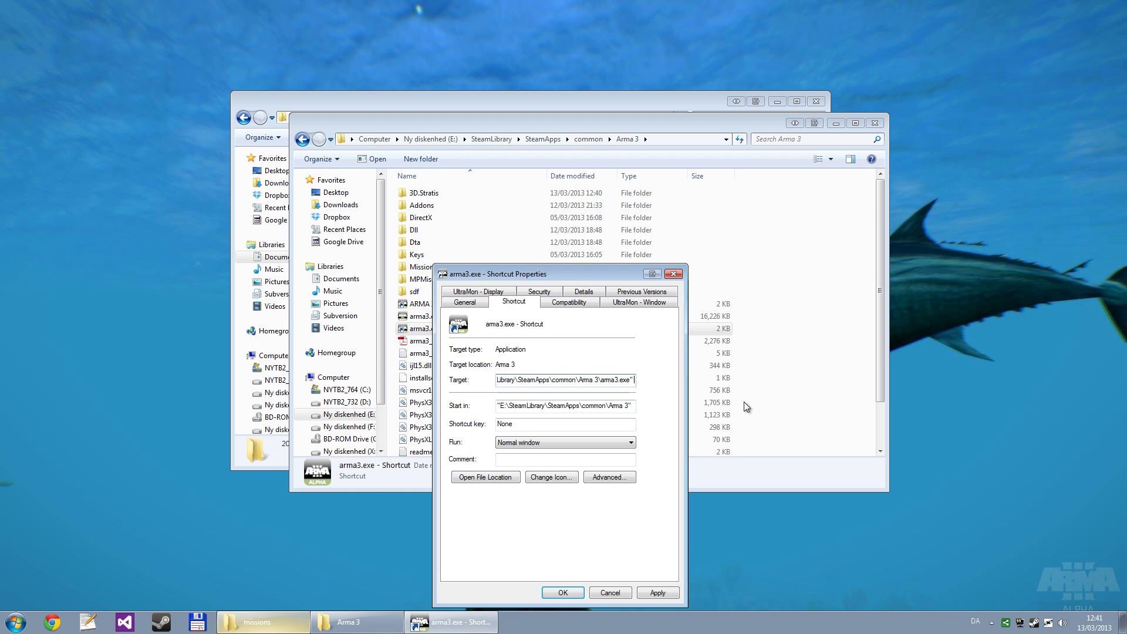
type("\"\"")
key("ctrl+v")
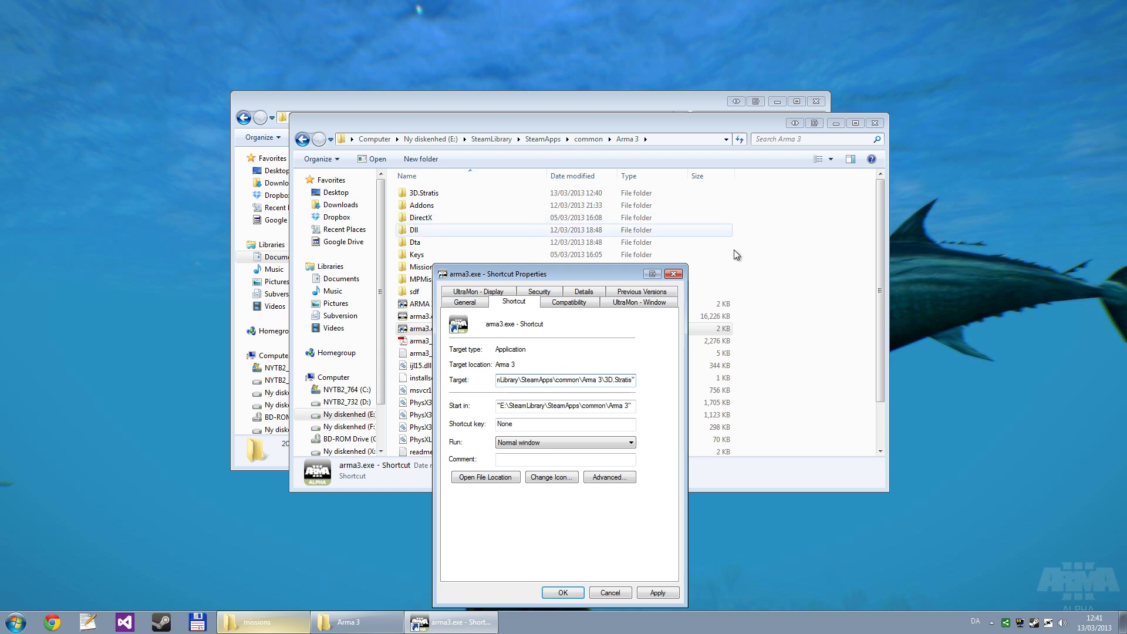
type("\\mi")
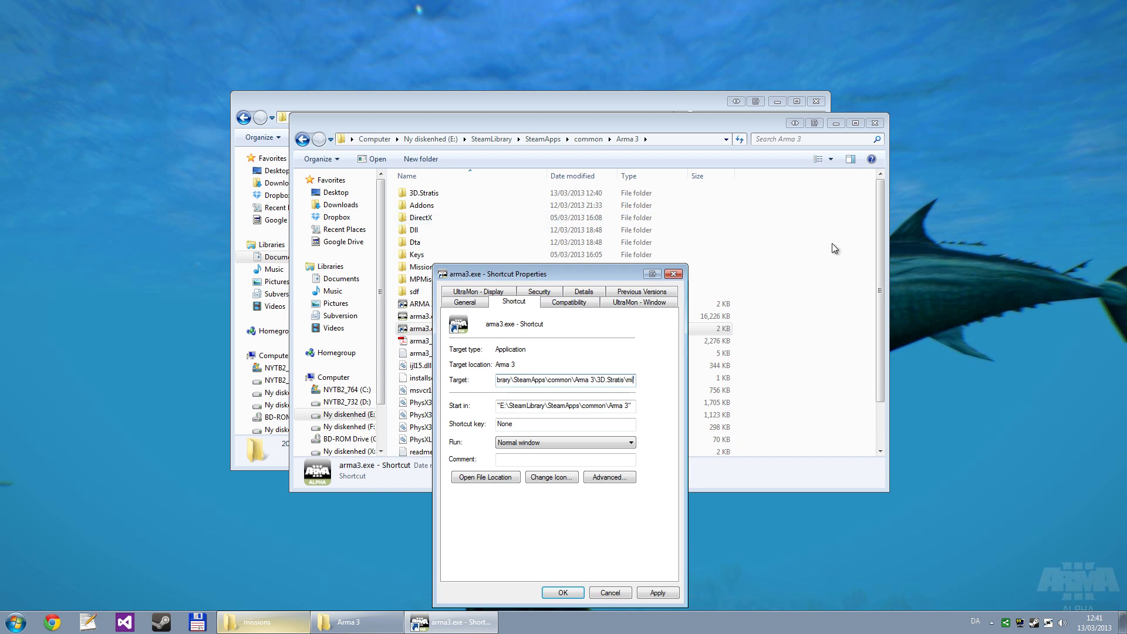
type("ssion.biedi\" -nosplash")
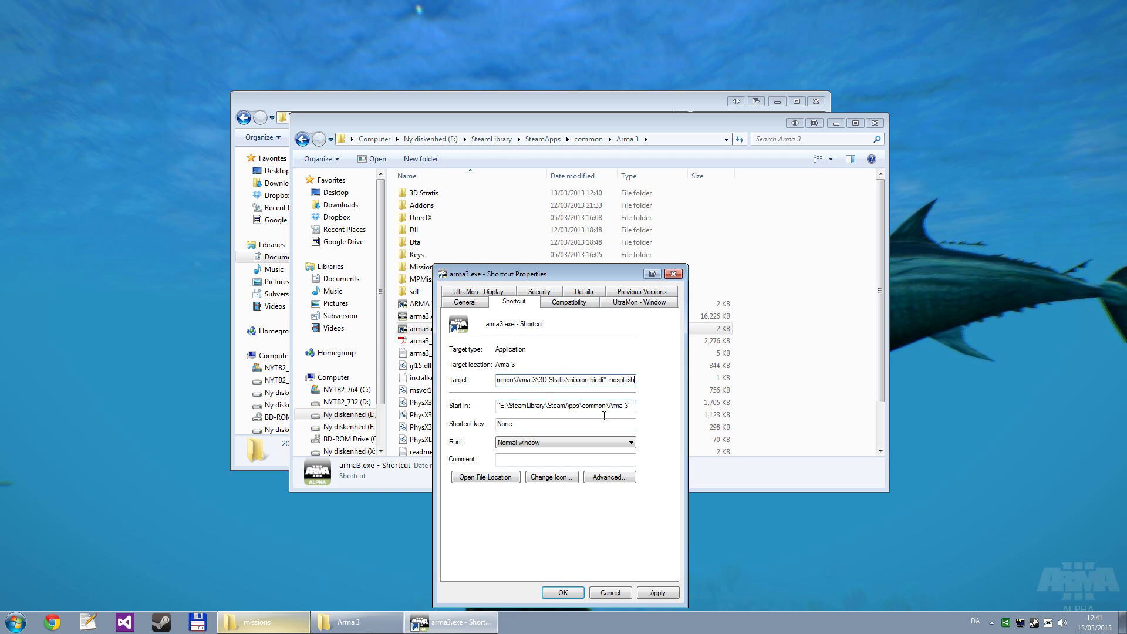
left_click(561, 593)
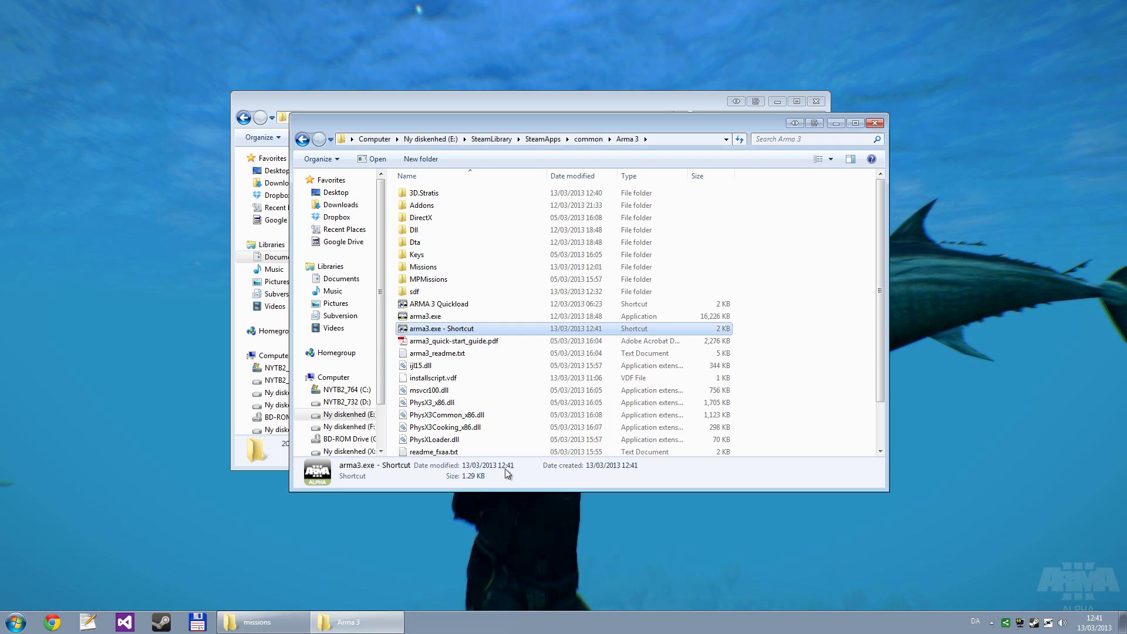
Rename the new arma3.exe shortcut as ARMA 3 3D Editor and launch it.
right_click(457, 332)
left_click(517, 584)
type("ARMa")
key("BackSpace")
type("A 3 3D Editor")
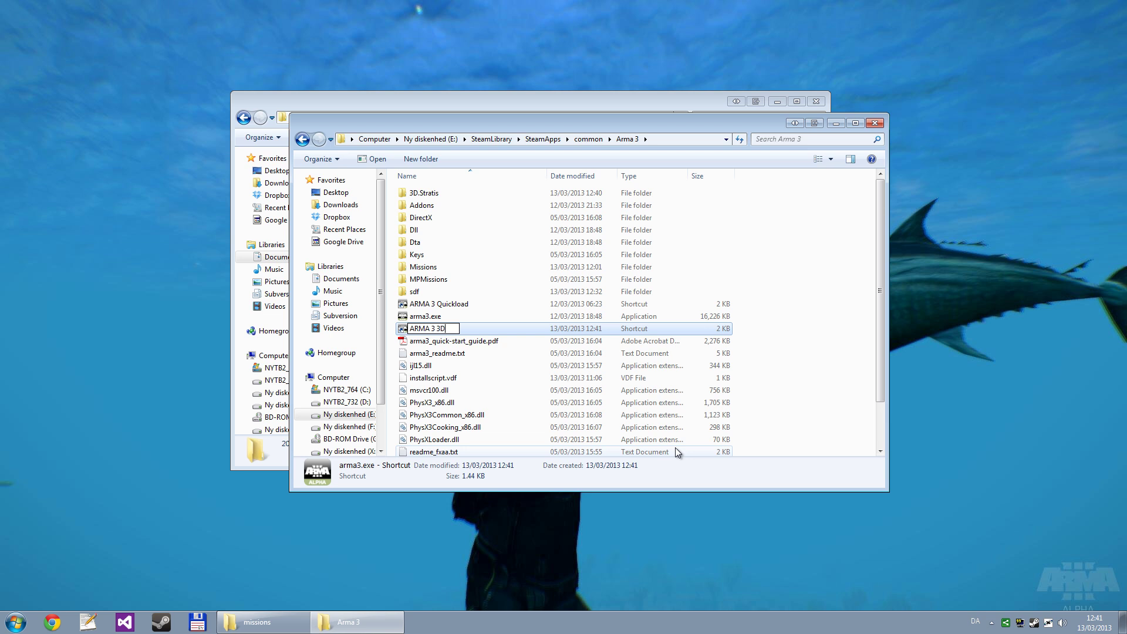
key("Return")
double_click(446, 304)
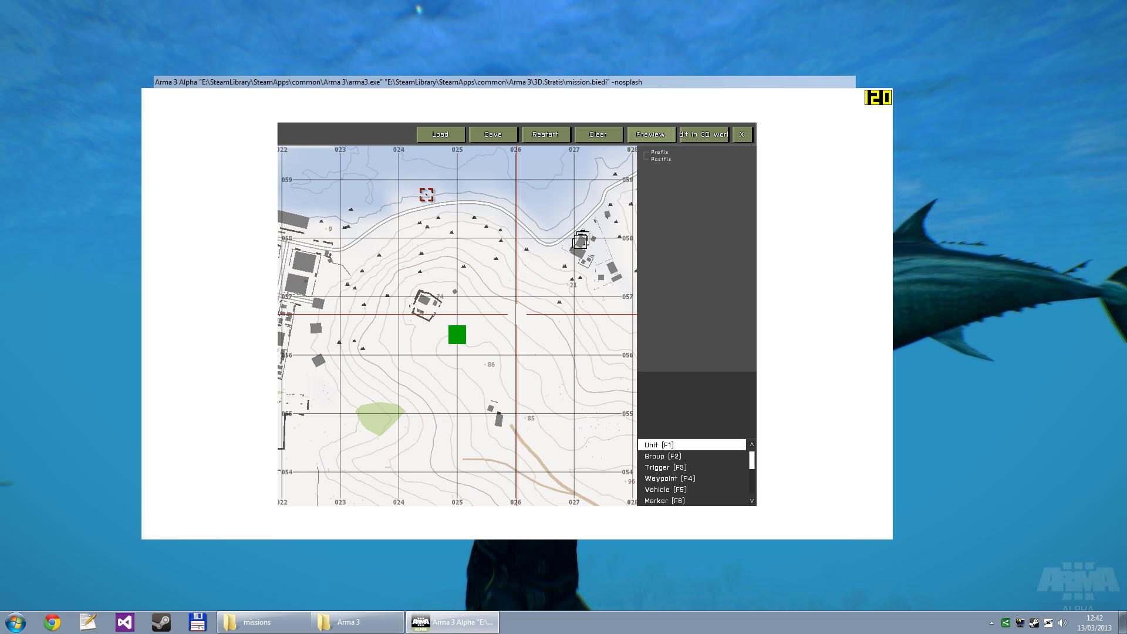
Locate the walled compound south of Marina Bay on the map and switch the object type to Group (F2).
scroll(476, 359, "up", 2)
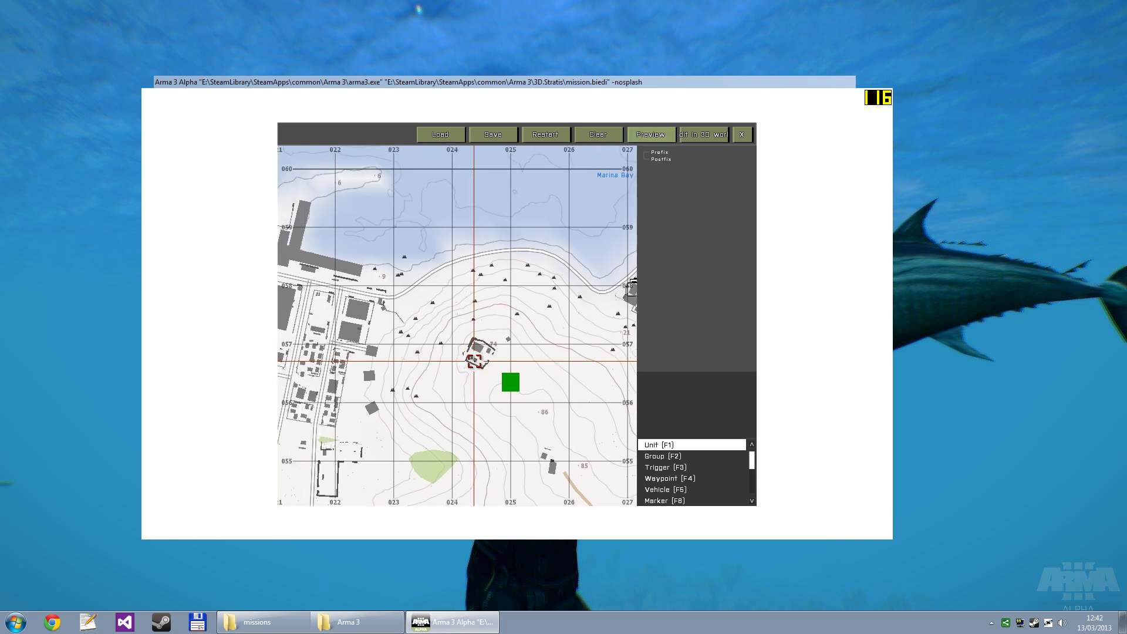
scroll(481, 360, "up", 2)
scroll(484, 360, "up", 3)
mouse_move(499, 358)
right_mouse_down()
mouse_move(470, 359)
mouse_move(499, 368)
right_mouse_up()
scroll(470, 359, "up", 2)
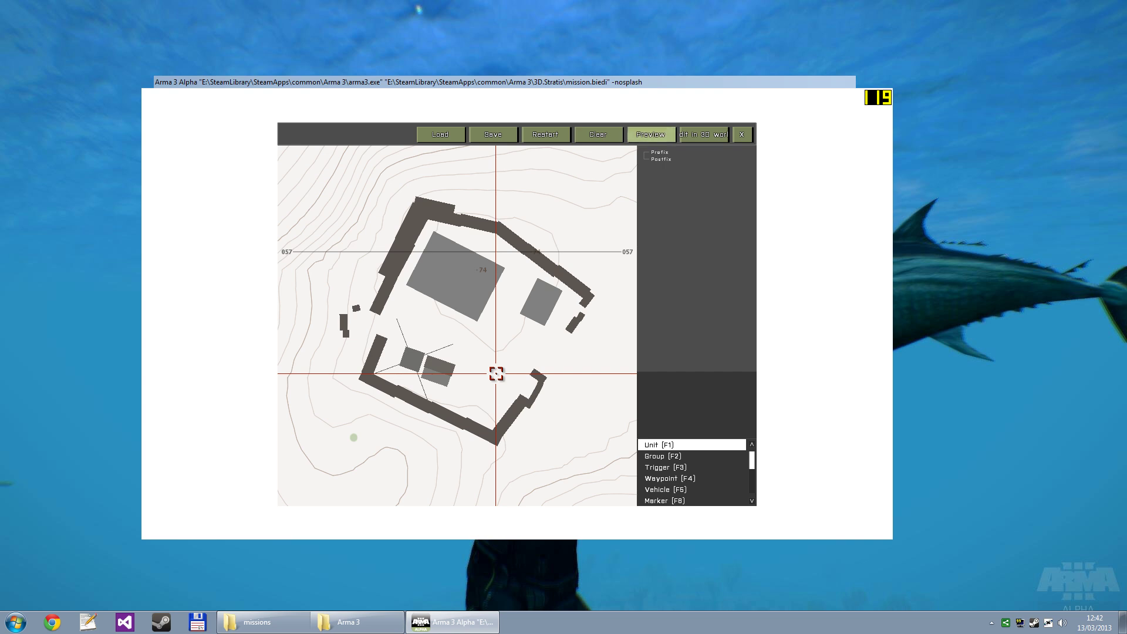
mouse_move(496, 373)
right_mouse_down()
mouse_move(486, 375)
mouse_move(496, 373)
right_mouse_up()
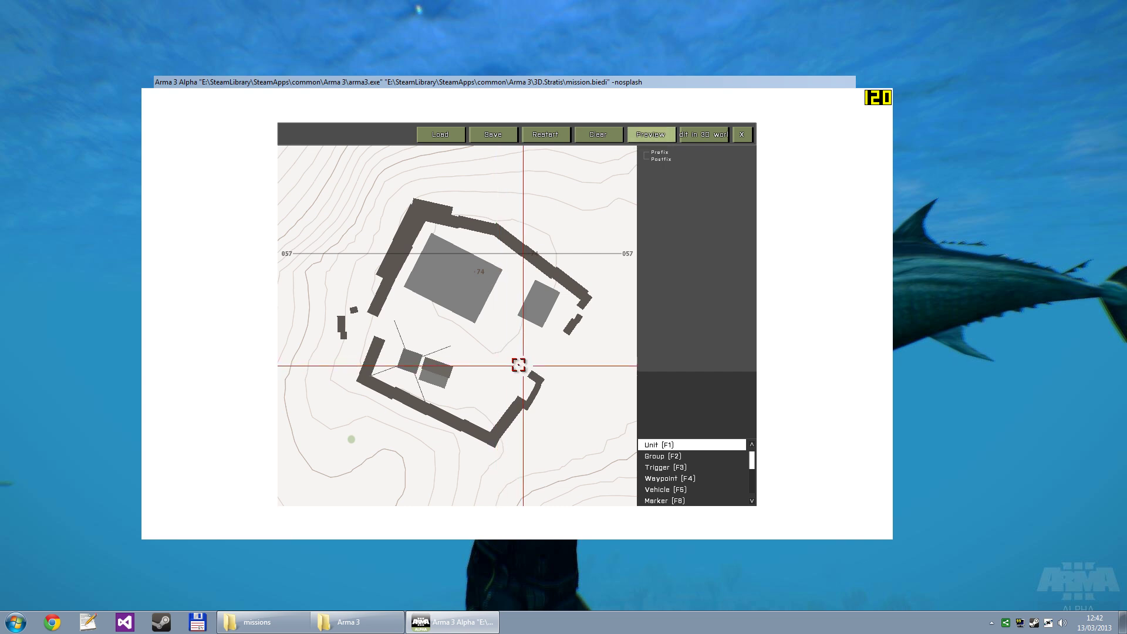
left_click(650, 457)
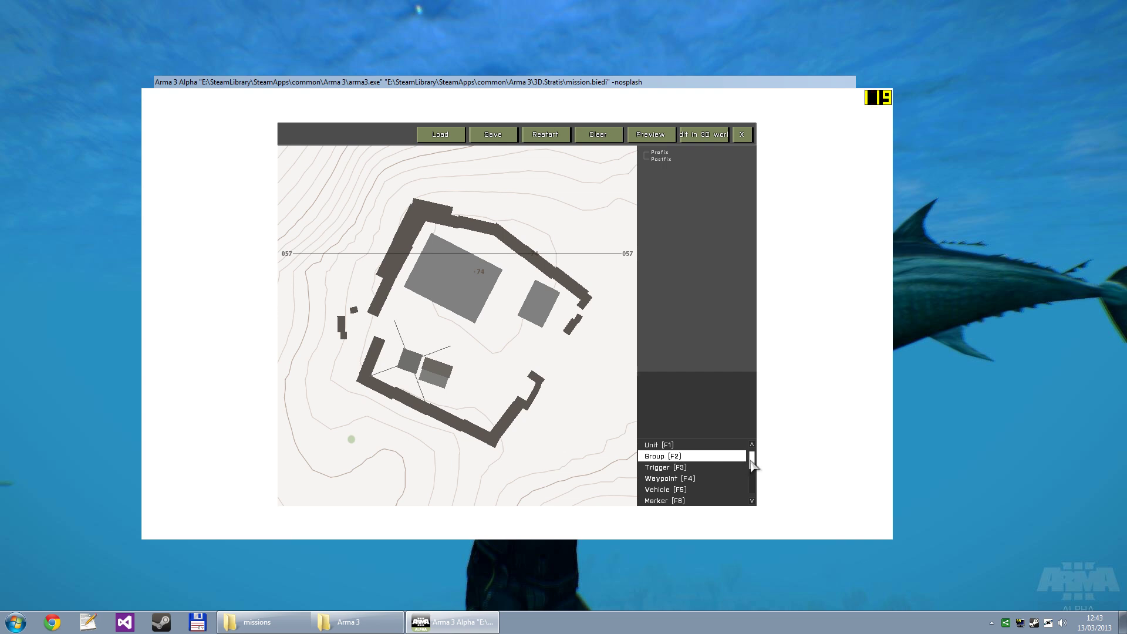
Add a BLUFOR center to the mission with its friend state toward OPFOR set to 0.
left_click_drag(753, 465, 752, 483)
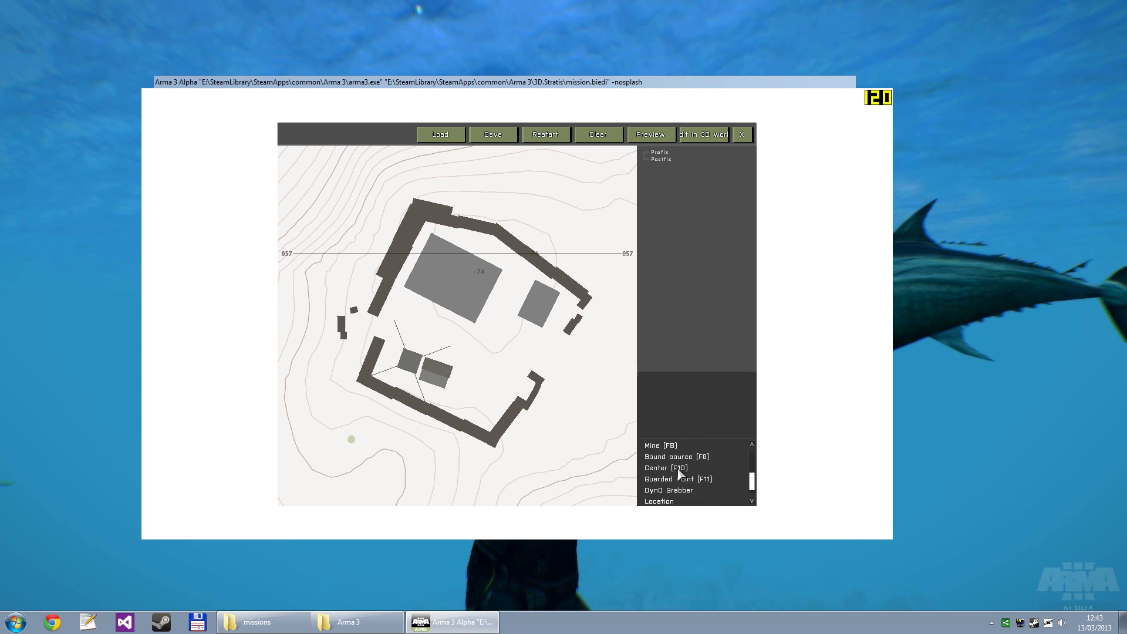
left_click(669, 468)
double_click(494, 365)
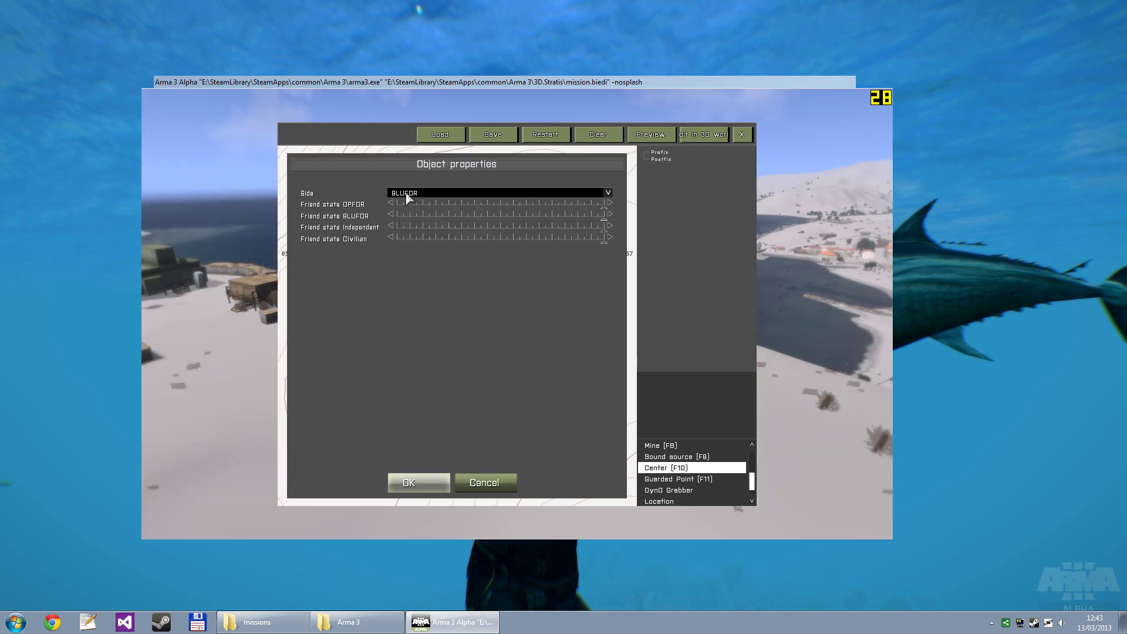
left_click(410, 194)
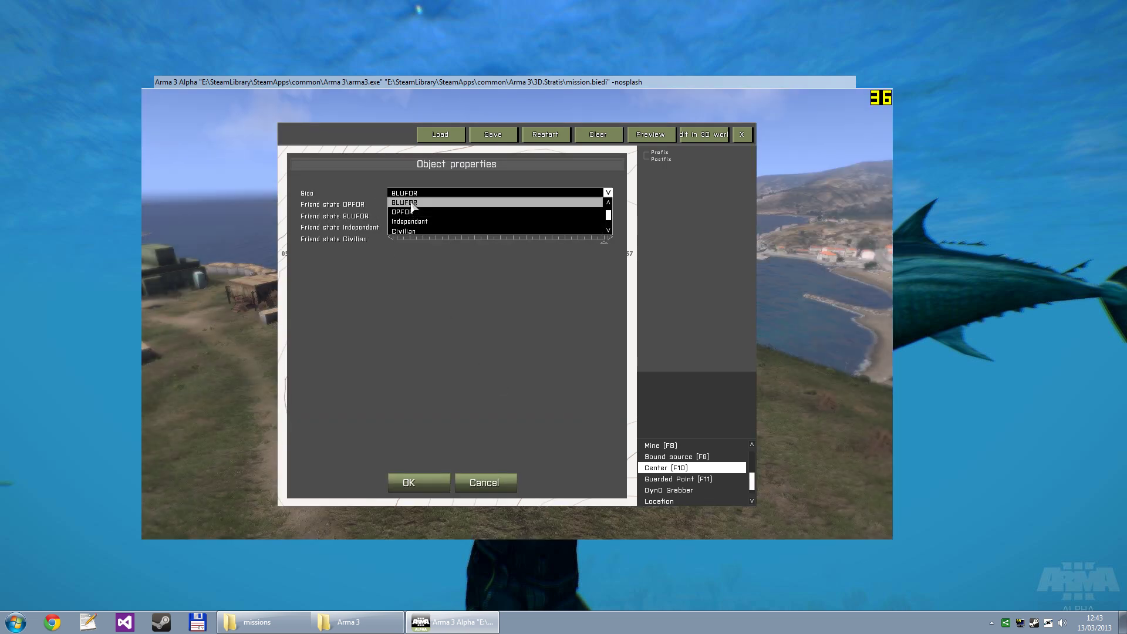
left_click(395, 203)
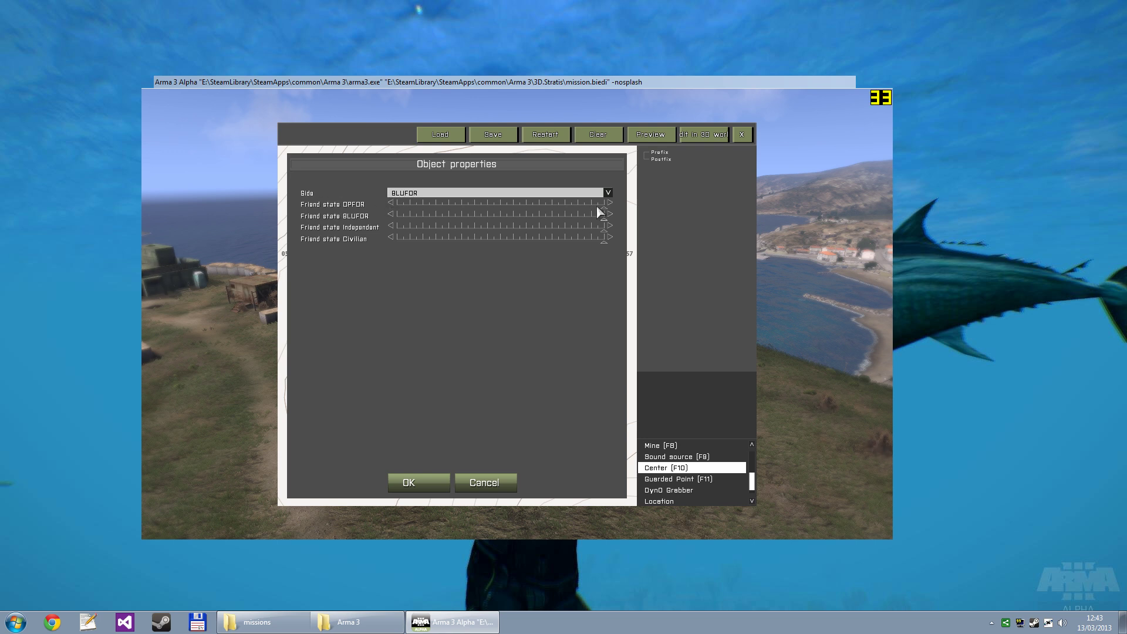
left_click_drag(605, 210, 515, 214)
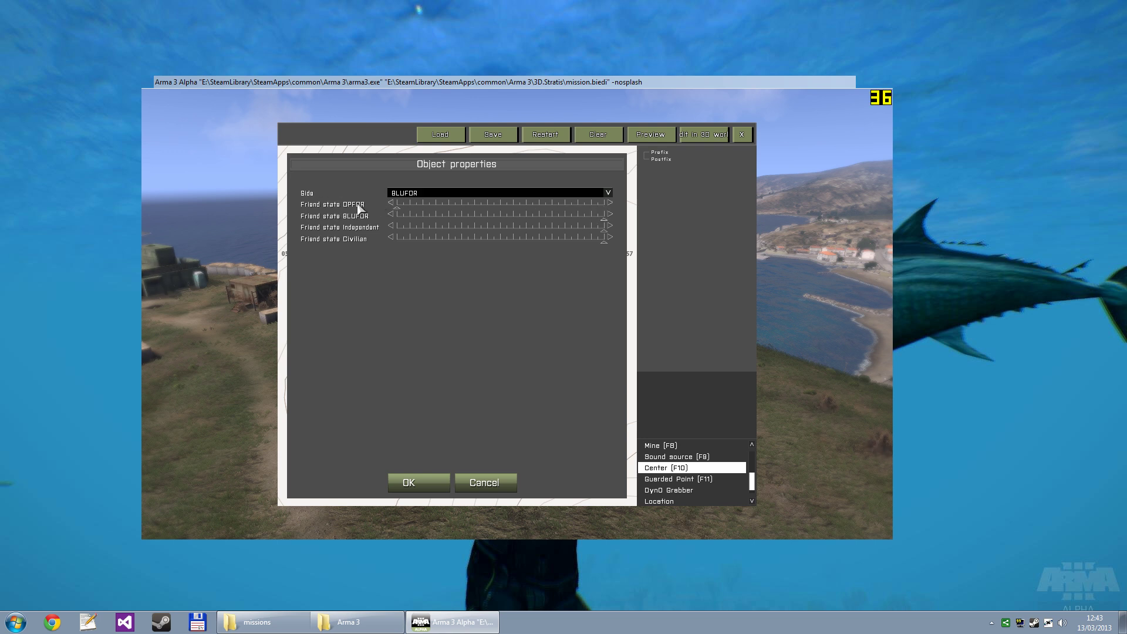
left_click(419, 482)
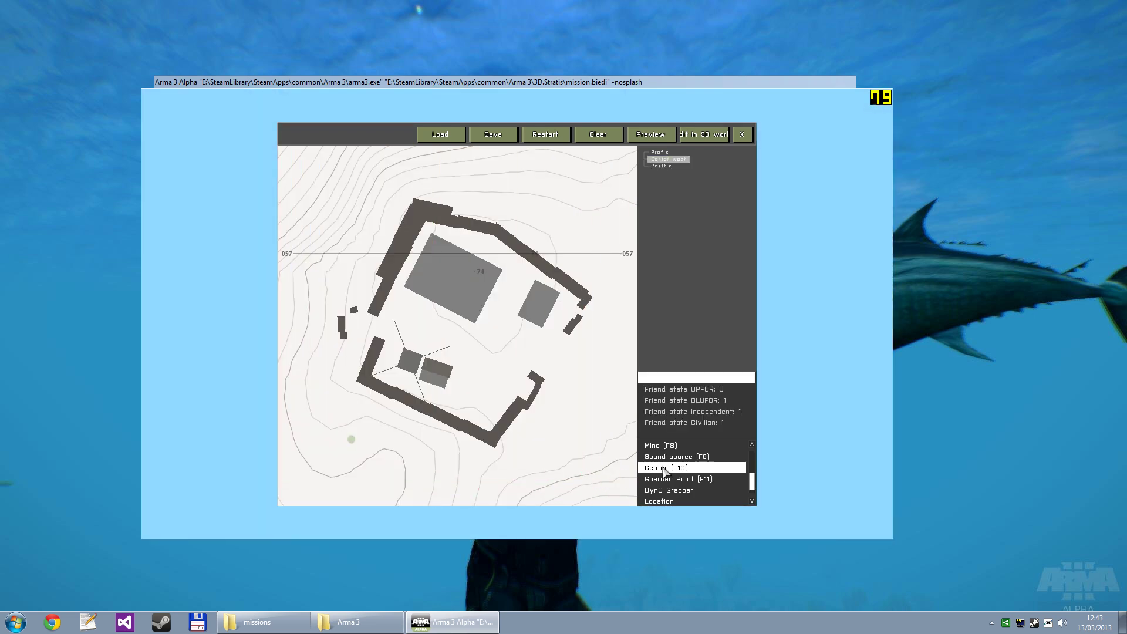
Add an OPFOR center with its friend state toward BLUFOR set to 0.
double_click(470, 361)
left_click(405, 193)
left_click(404, 203)
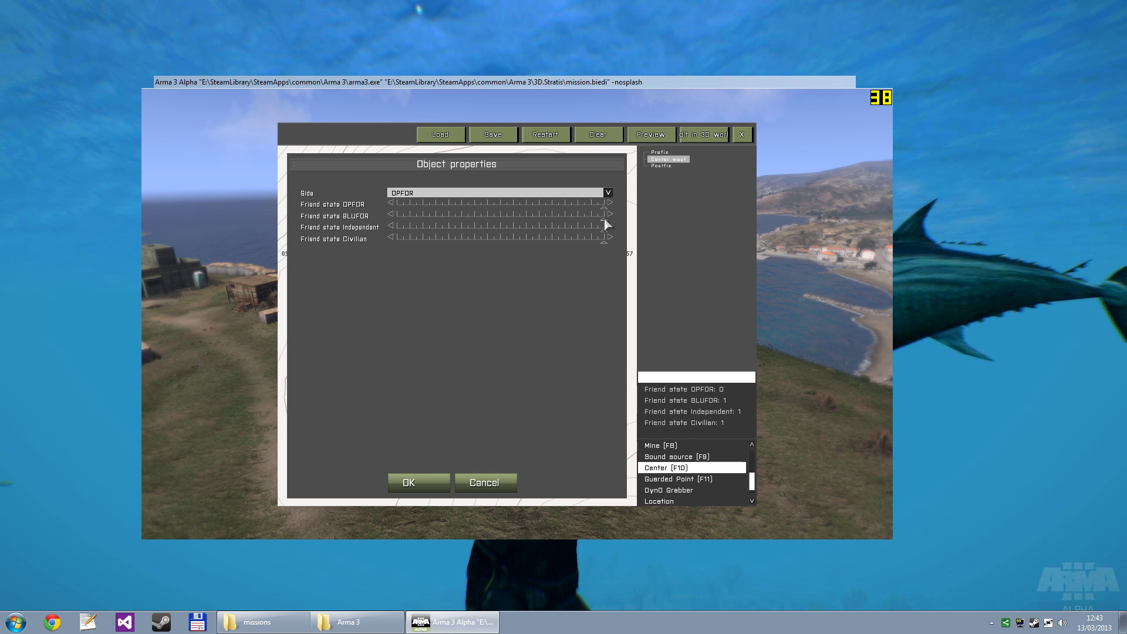
left_click(415, 480)
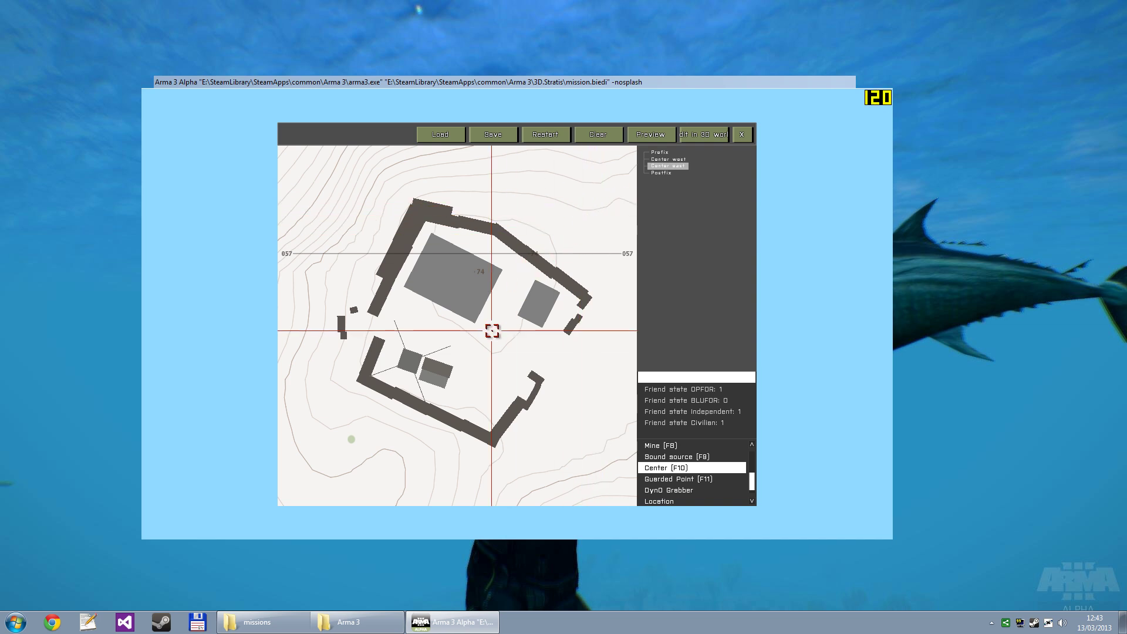
Create a group inside the compound and assign it to Center west.
scroll(755, 485, "up", 1)
left_click_drag(752, 478, 755, 458)
left_click(655, 457)
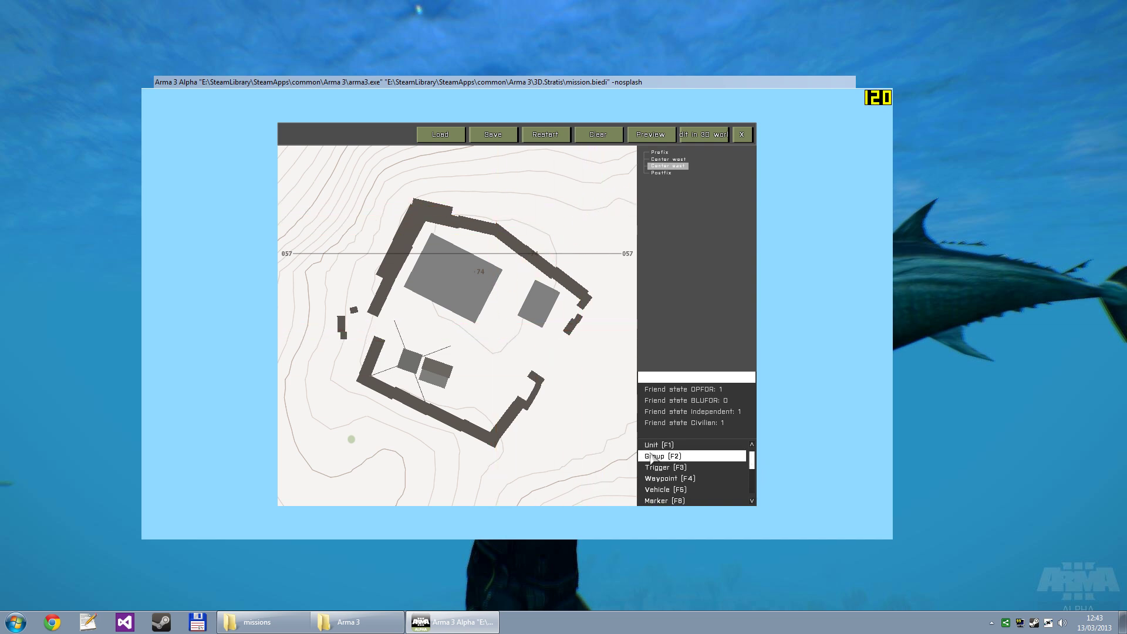
double_click(489, 357)
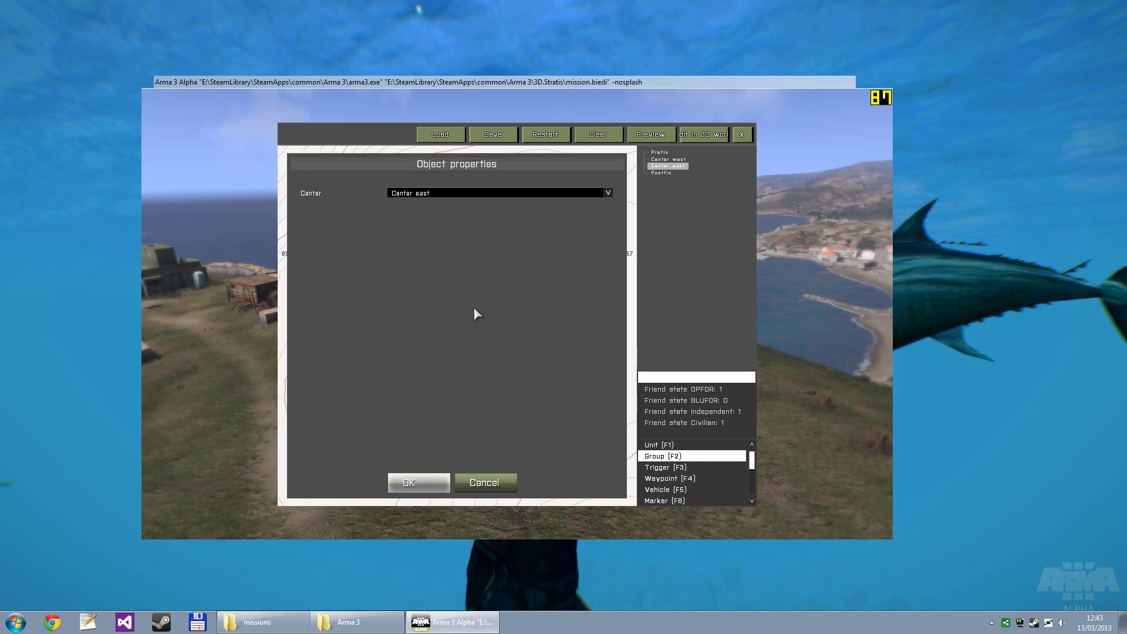
left_click(411, 194)
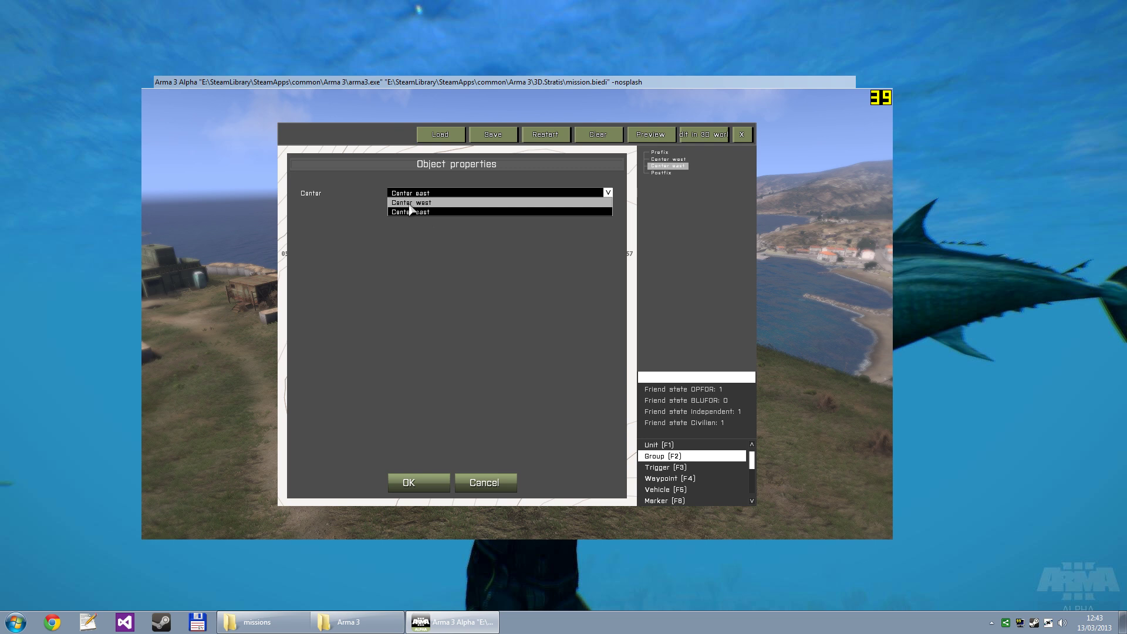
left_click(409, 205)
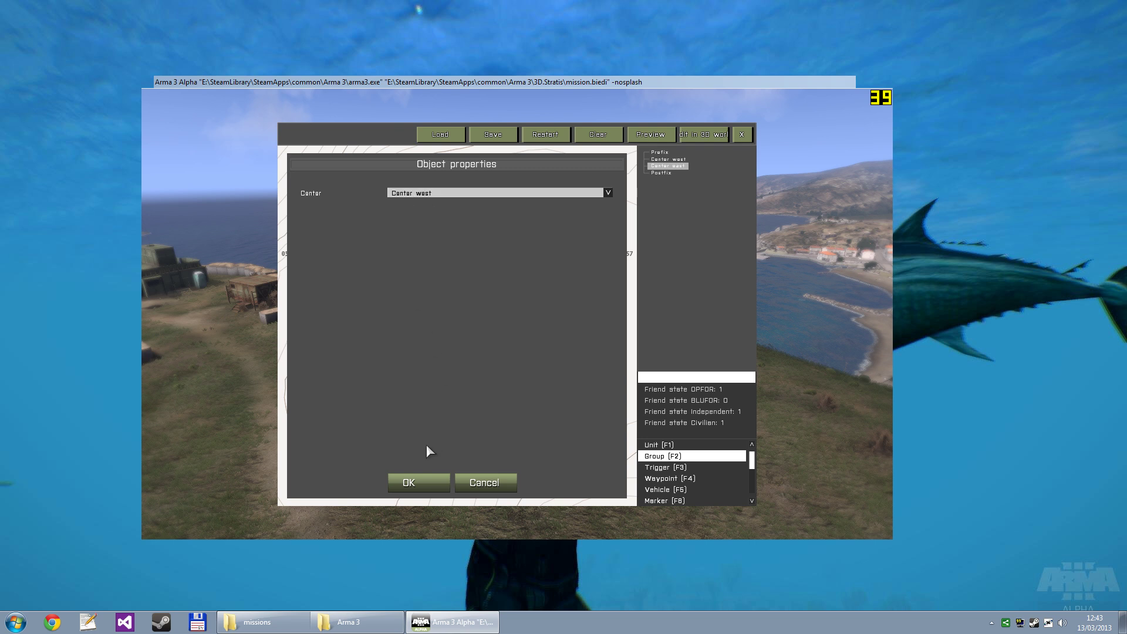
left_click(418, 484)
Place a Rifleman unit as the player in the west group inside the compound, and nudge its position slightly on the map.
left_click(660, 445)
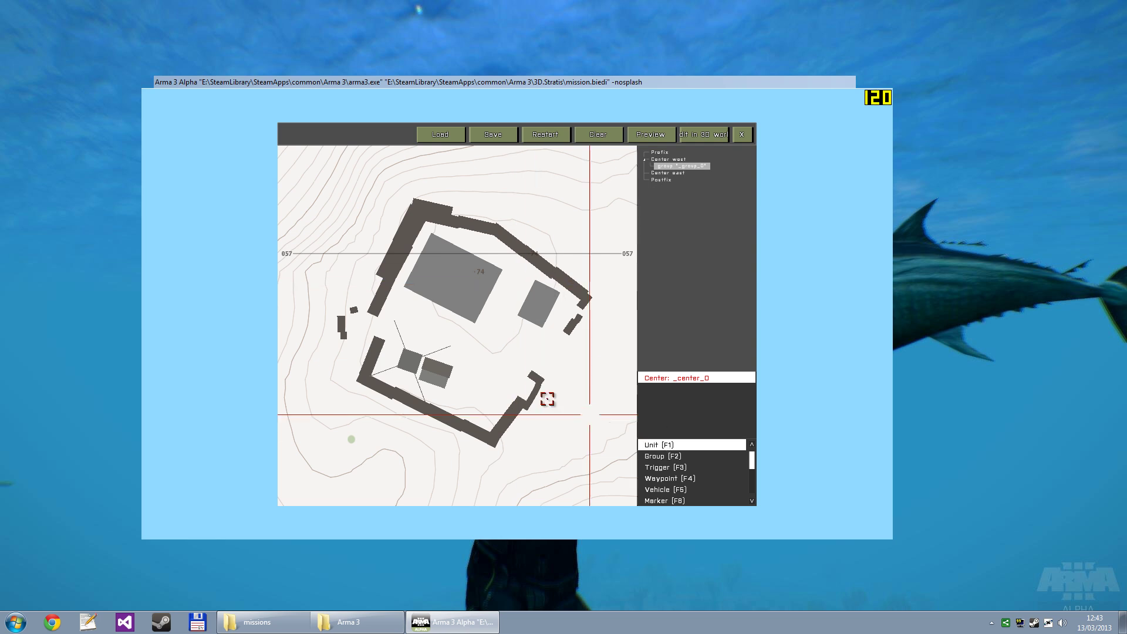
double_click(492, 366)
left_click(420, 219)
scroll(422, 238, "down", 3)
scroll(424, 256, "down", 3)
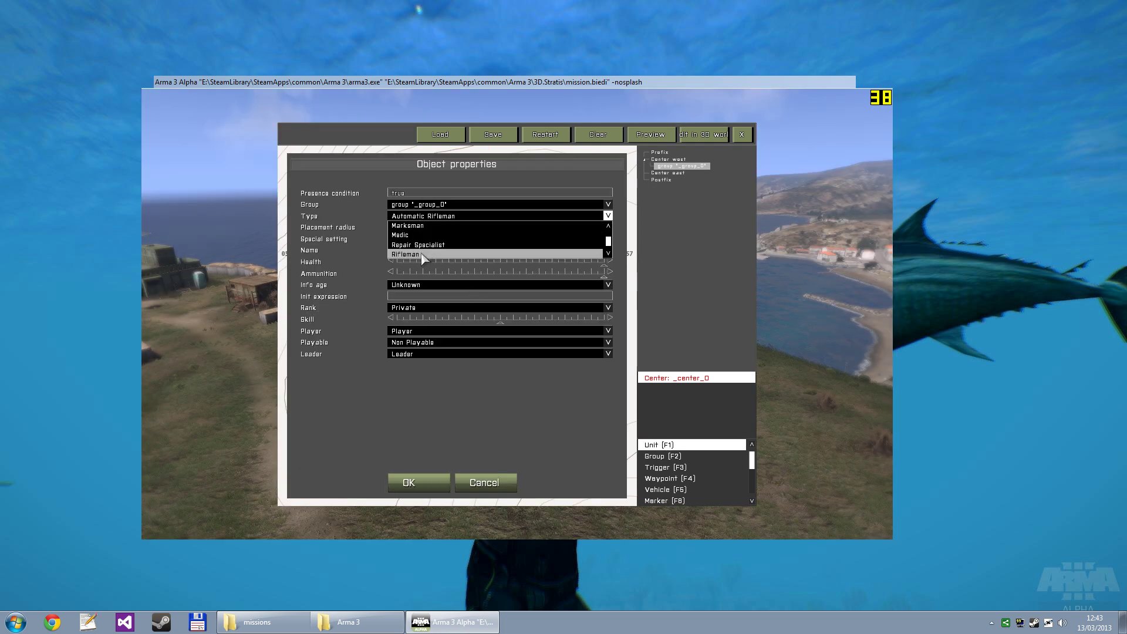
left_click(424, 255)
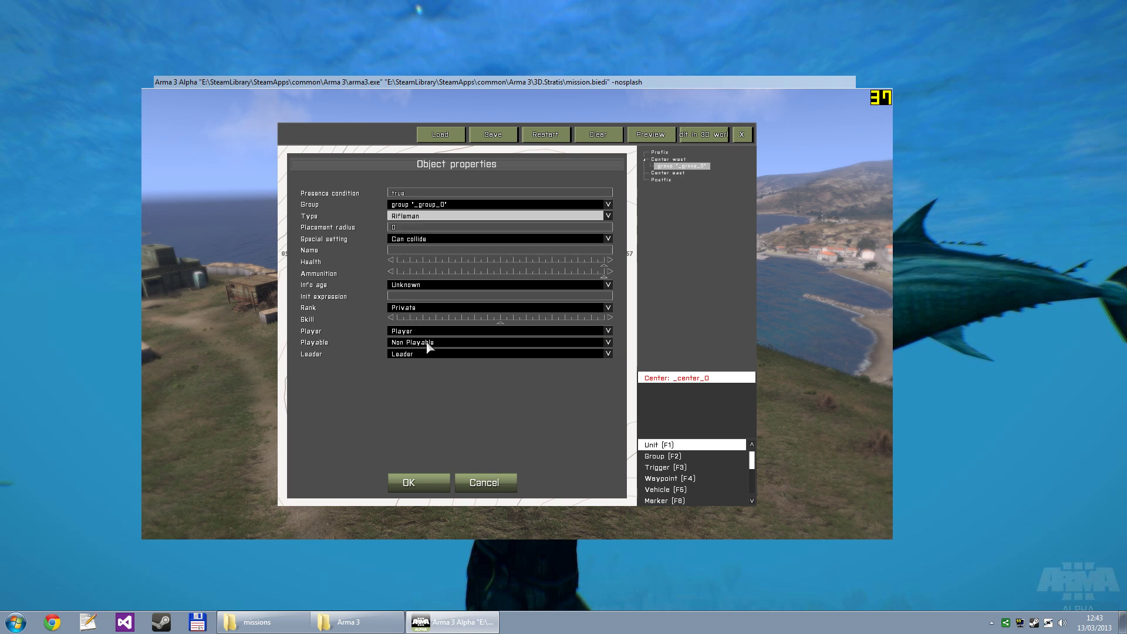
left_click(408, 480)
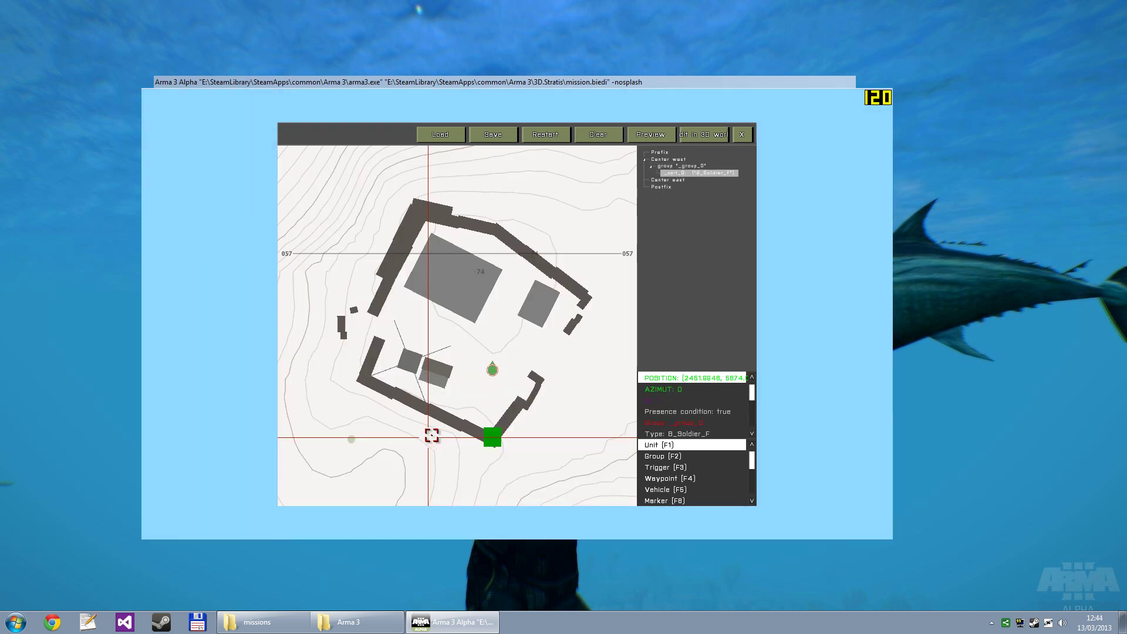
scroll(461, 385, "up", 3)
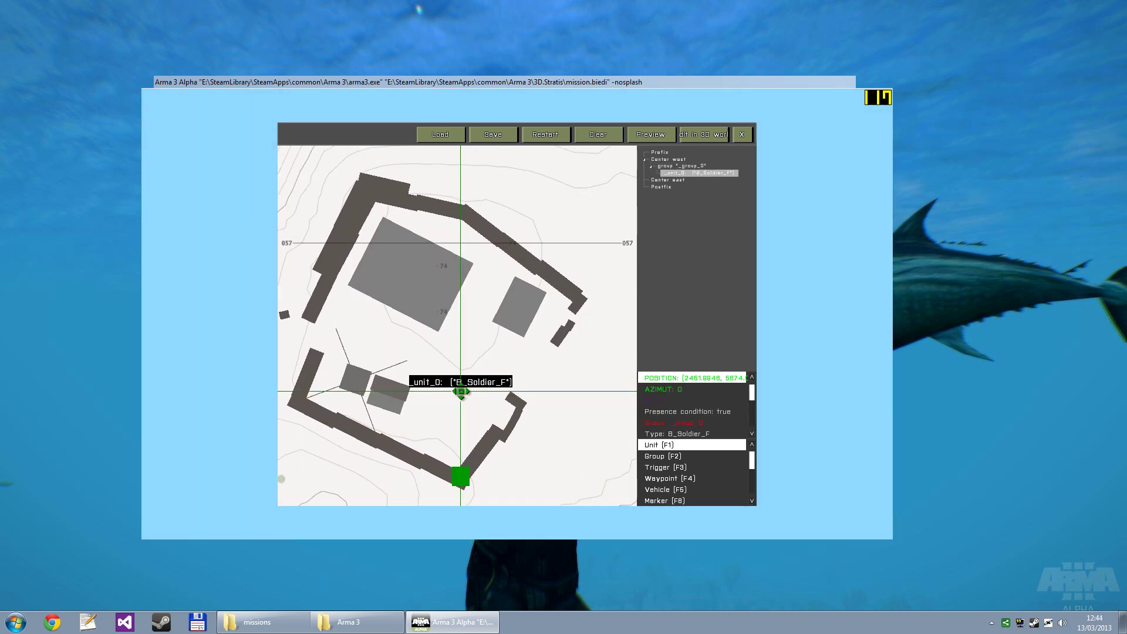
mouse_move(460, 382)
left_mouse_down()
mouse_move(435, 382)
mouse_move(466, 387)
left_mouse_up()
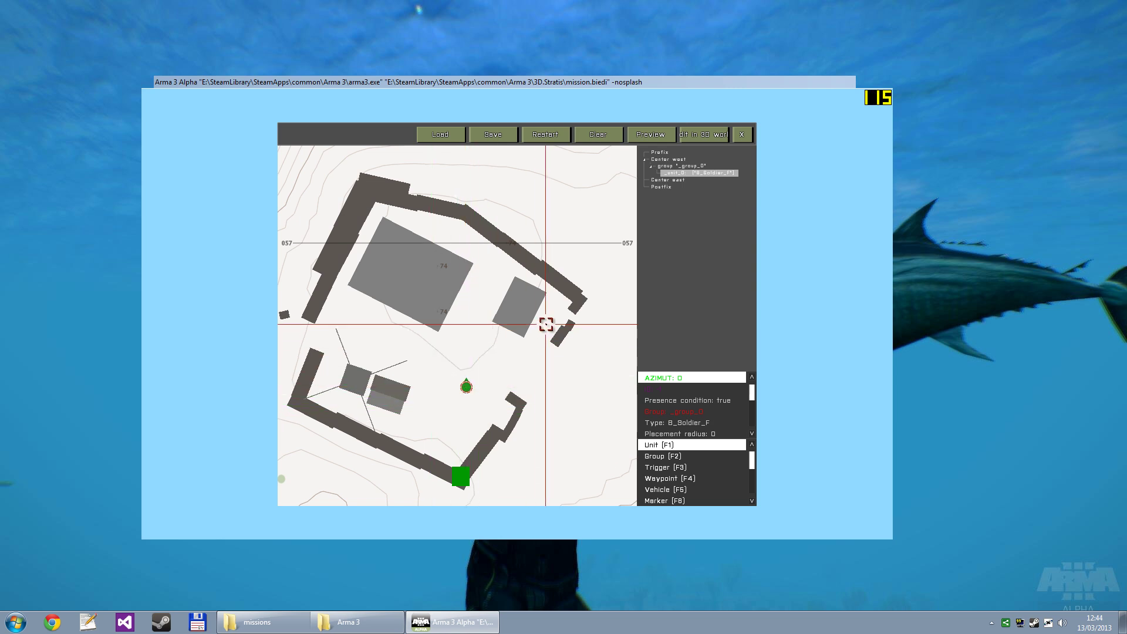
Switch to editing in the 3D world and examine the rifleman and the surrounding compound from several angles.
left_click(703, 135)
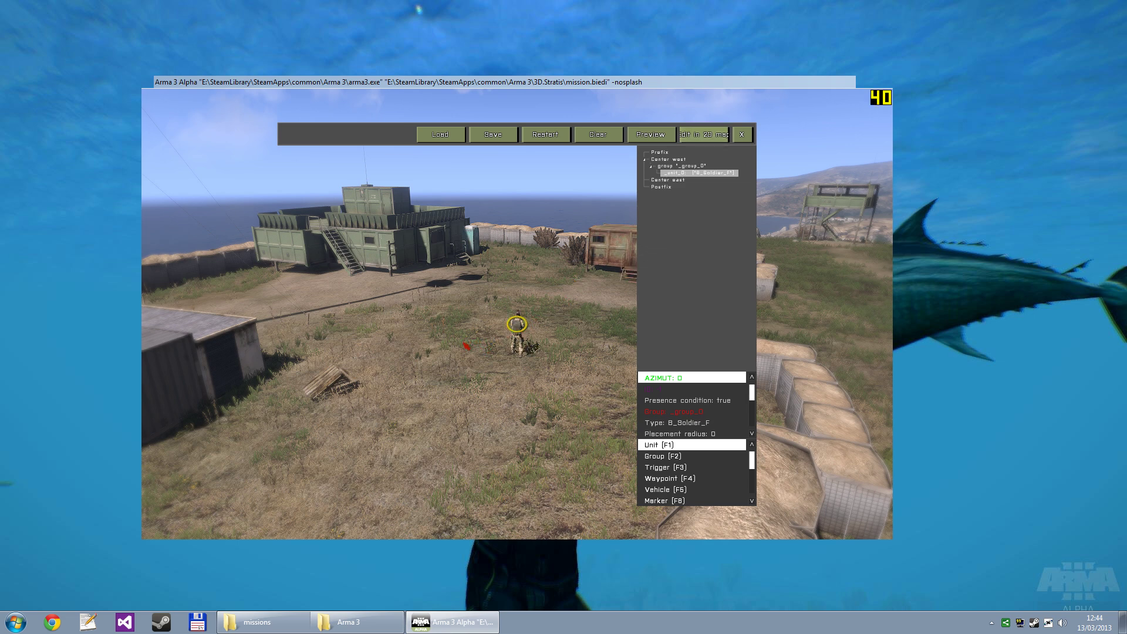
key("a")
key("d")
key("w")
key("a")
key("d")
key("s")
key("d")
key("q")
key("z")
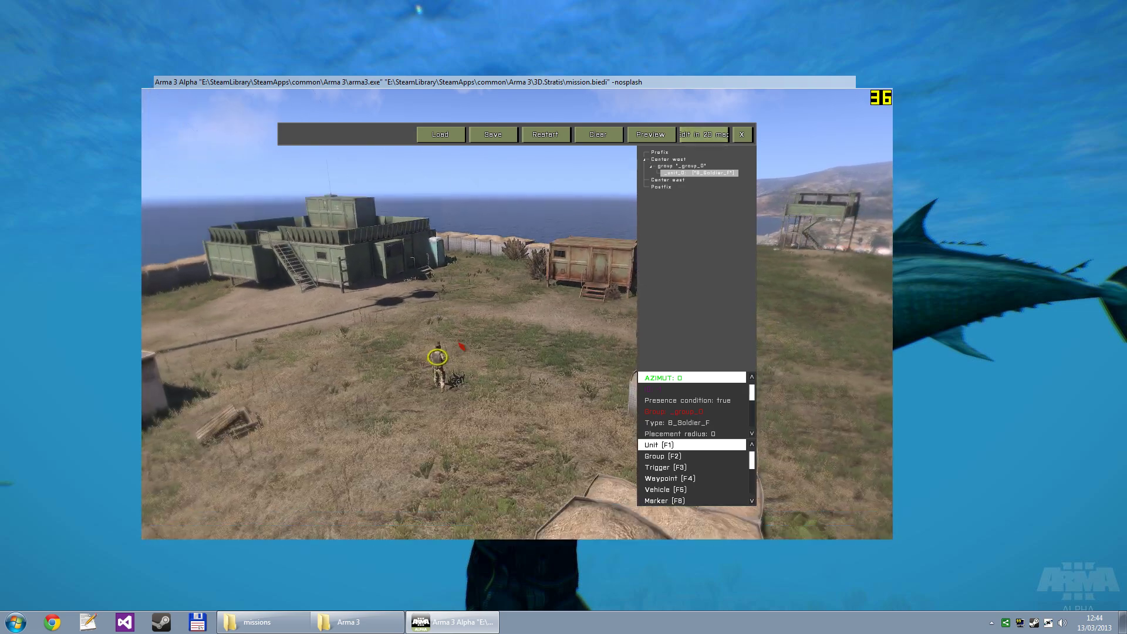
key("w")
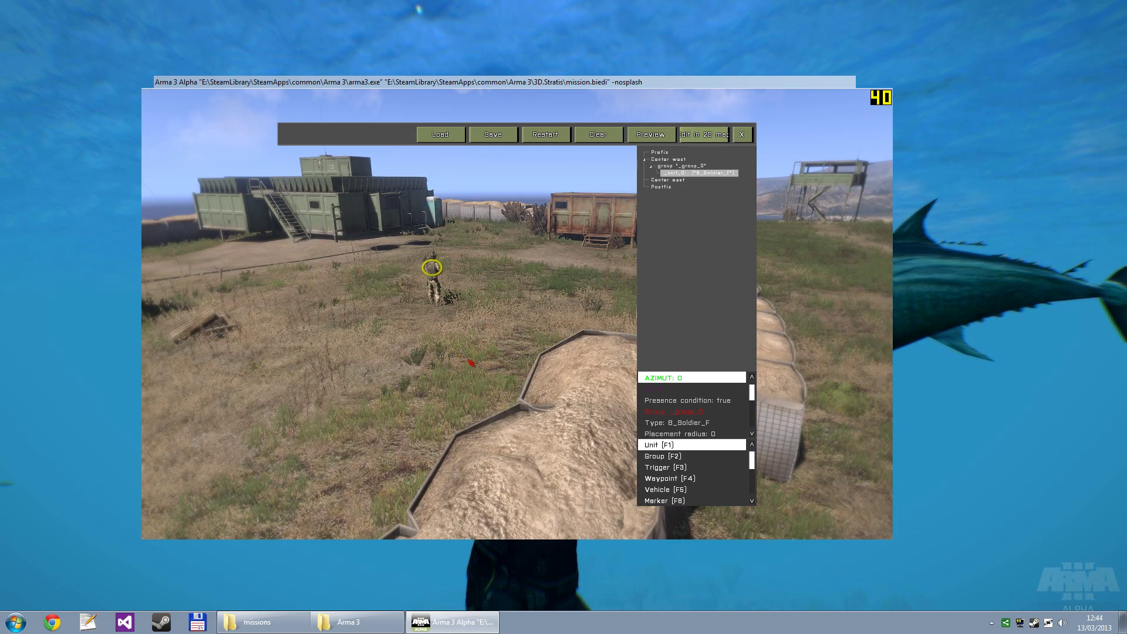
right_click_drag(480, 344, 557, 304)
key("q")
key("w")
key("d")
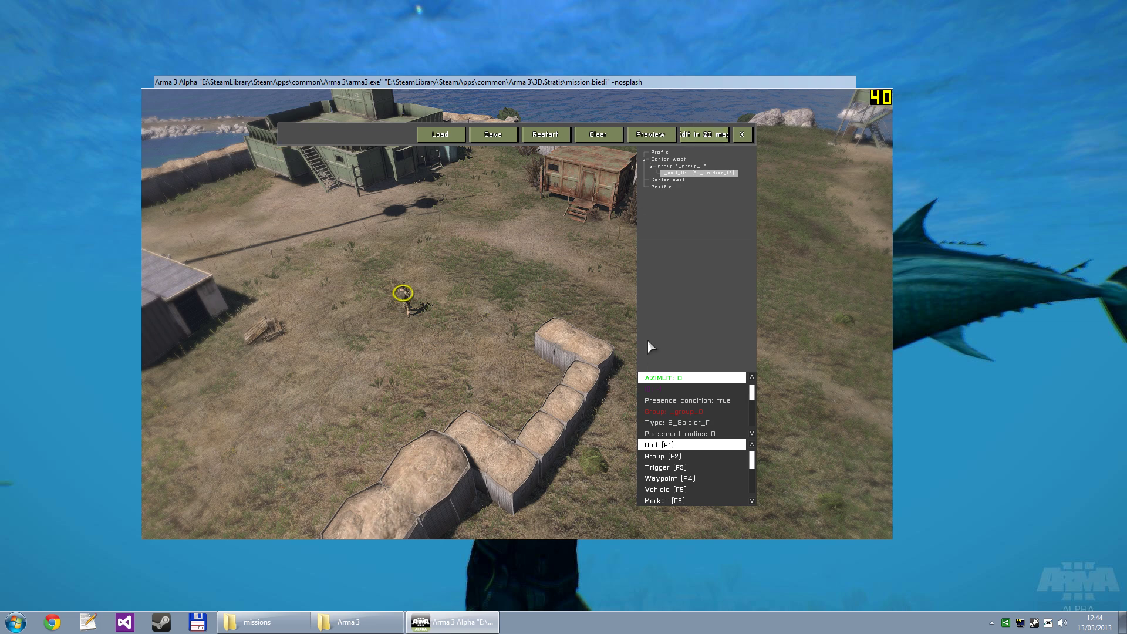
right_click_drag(348, 433, 402, 376)
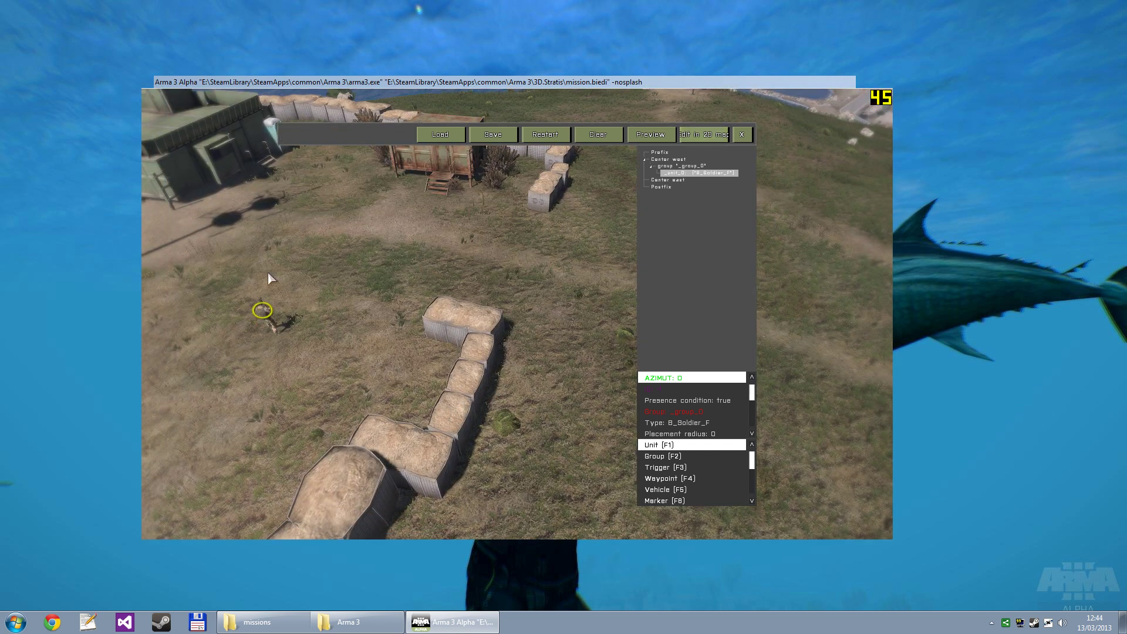
right_click_drag(338, 243, 279, 154)
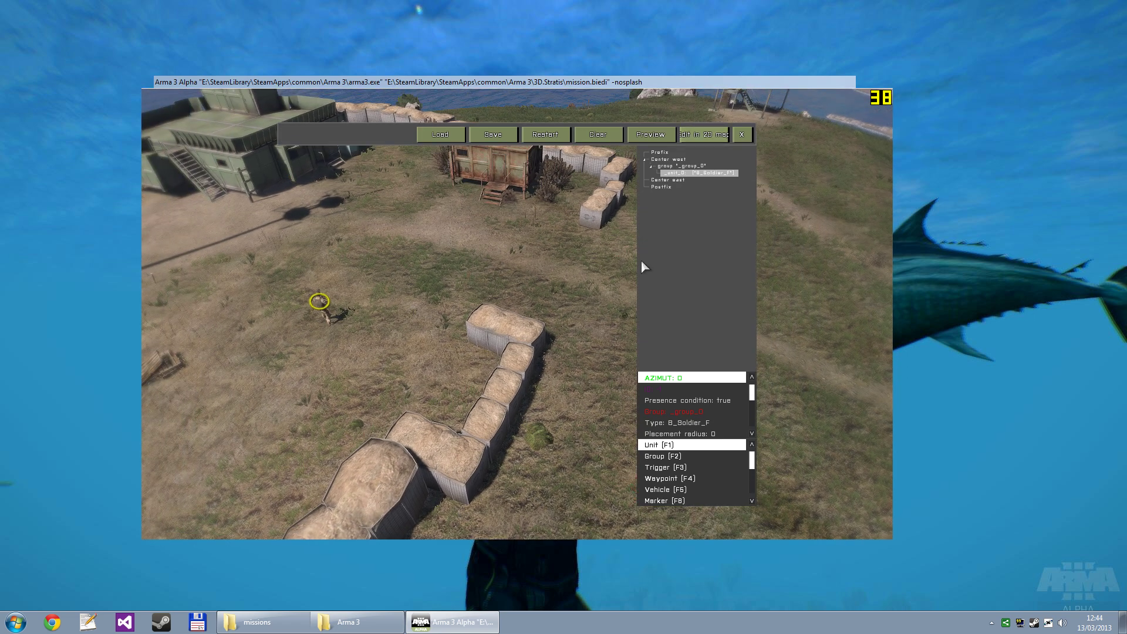
Reposition the rifleman on the grass beside the near end of the sandbag barriers.
left_click_drag(345, 302, 443, 276)
left_click_drag(365, 181, 572, 370)
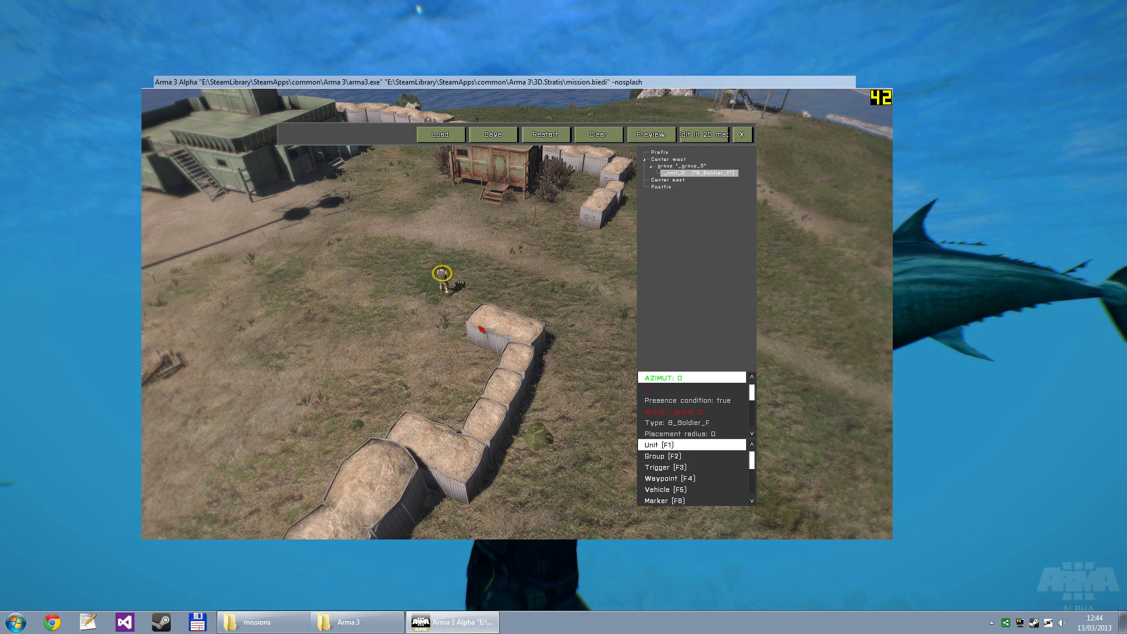
left_click_drag(450, 277, 420, 286)
scroll(420, 286, "down", 1)
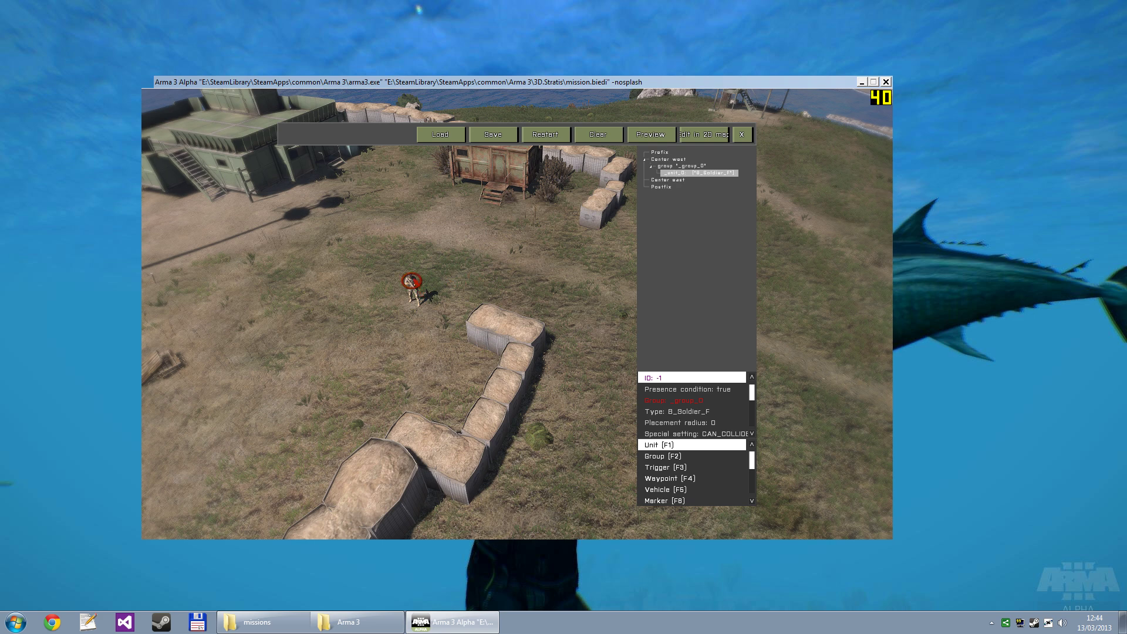
mouse_move(413, 286)
left_mouse_down()
mouse_move(430, 323)
mouse_move(405, 233)
mouse_move(421, 362)
mouse_move(421, 317)
mouse_move(416, 333)
mouse_move(430, 345)
left_mouse_up()
Place a Hunter from the Cars vehicles beside the sandbag barriers next to the rifleman and rotate it.
left_click(694, 486)
double_click(348, 353)
left_click(396, 246)
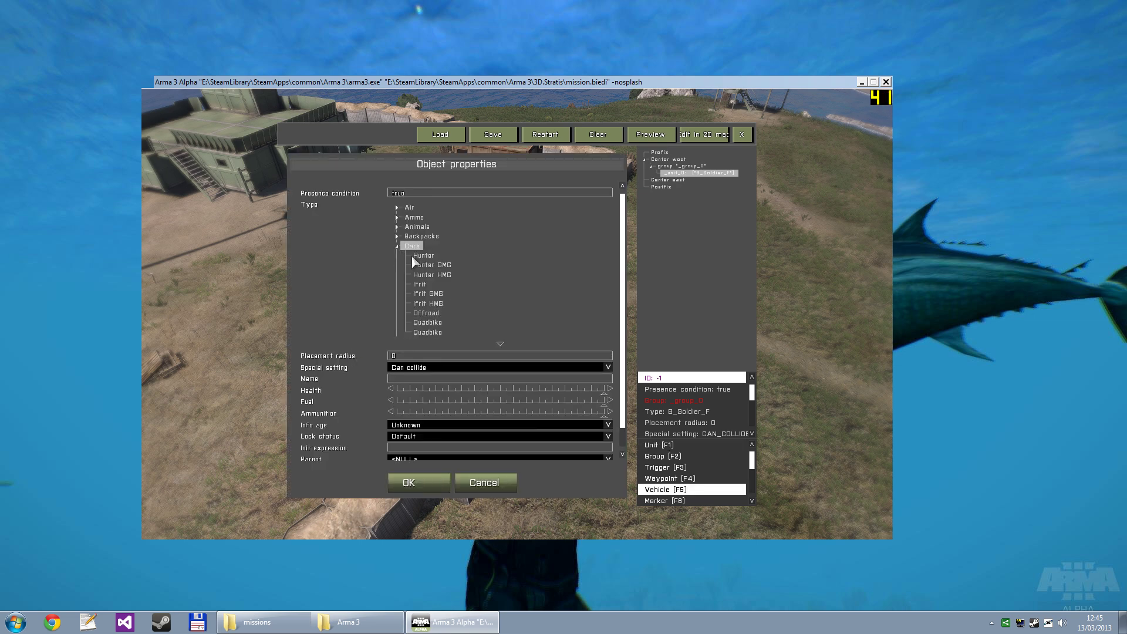
left_click(417, 255)
left_click(409, 482)
left_click_drag(332, 362, 503, 381, "shift")
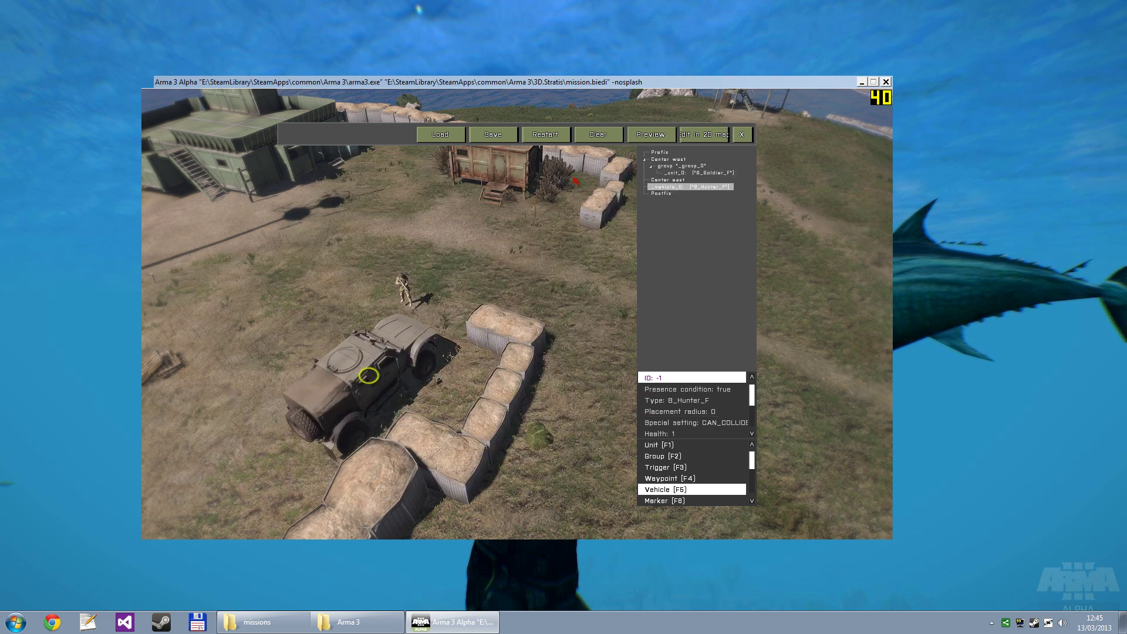
Preview the mission, board the Hunter as driver and test-drive it through the compound.
left_click(639, 136)
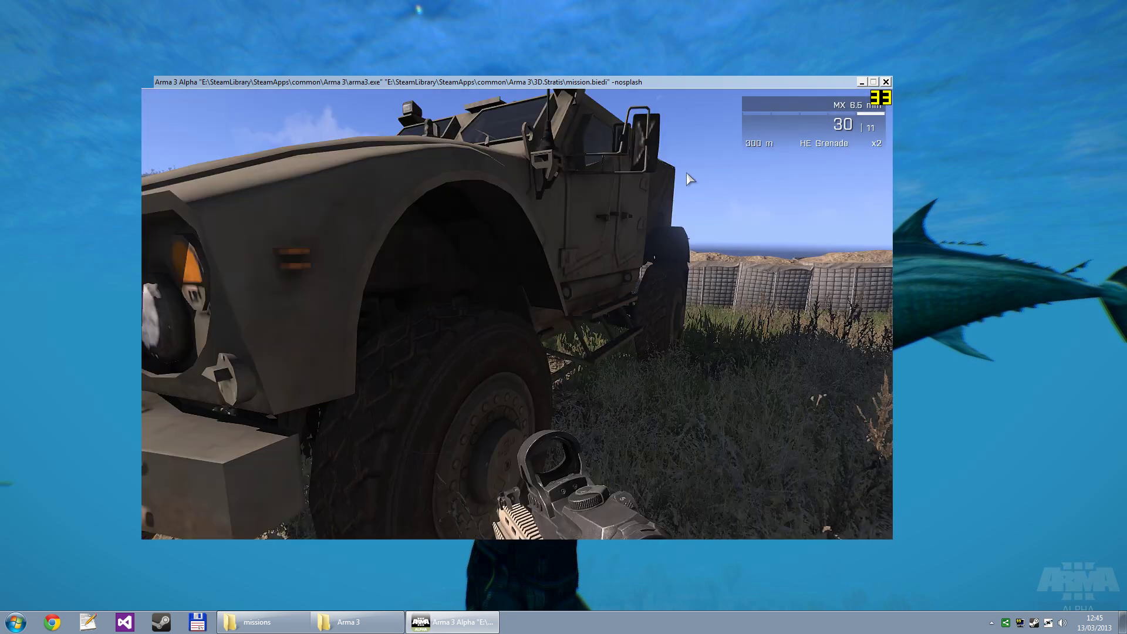
key("w")
scroll(628, 171, "down", 1)
middle_click(629, 170)
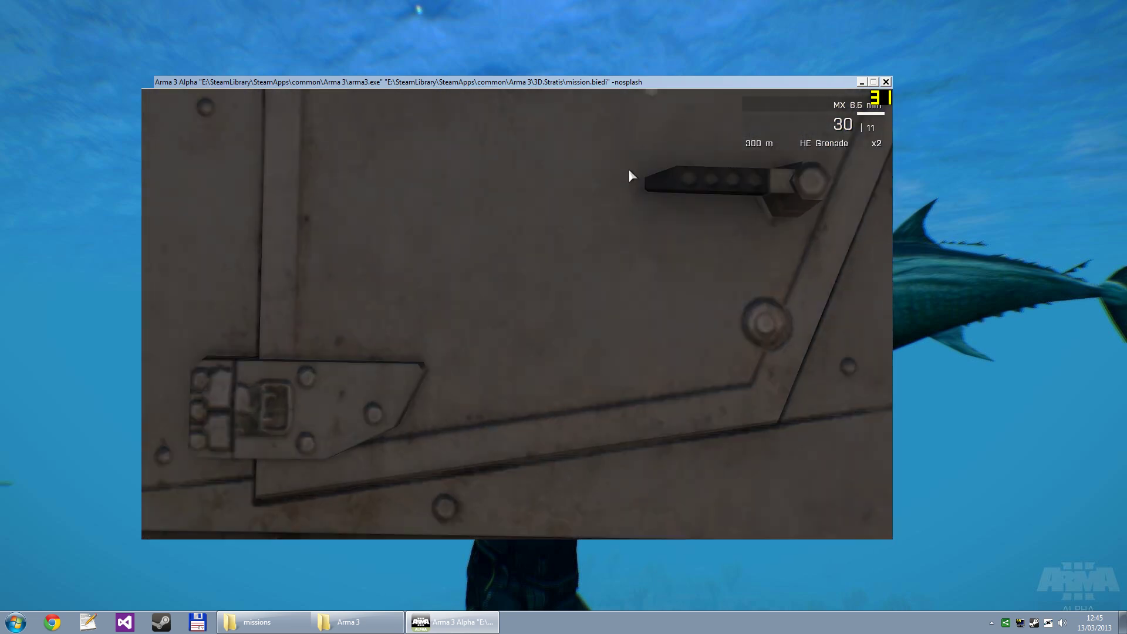
key("w")
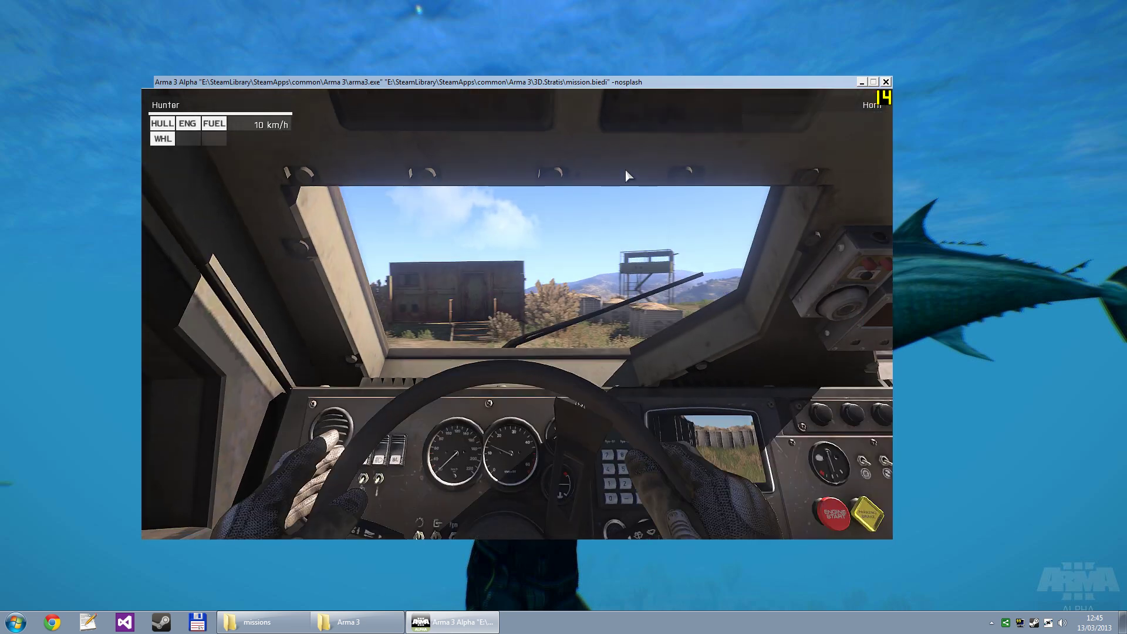
key("a")
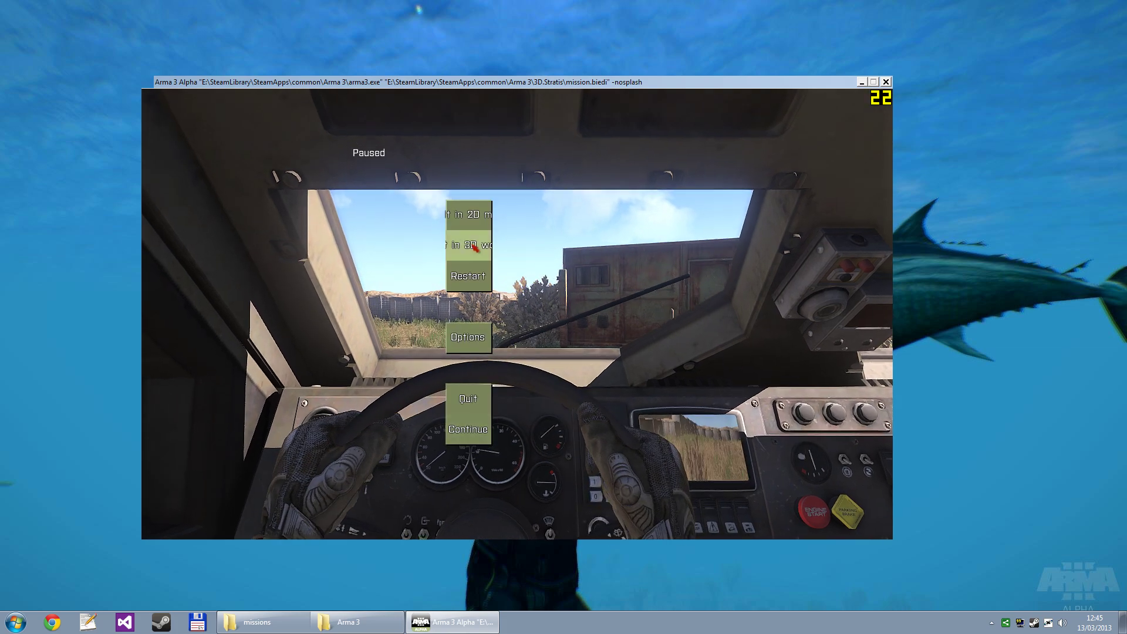
Return to the 3D world editor, check the rifleman and Hunter from above, and preview the mission again.
left_click(485, 250)
right_click_drag(506, 291, 509, 328)
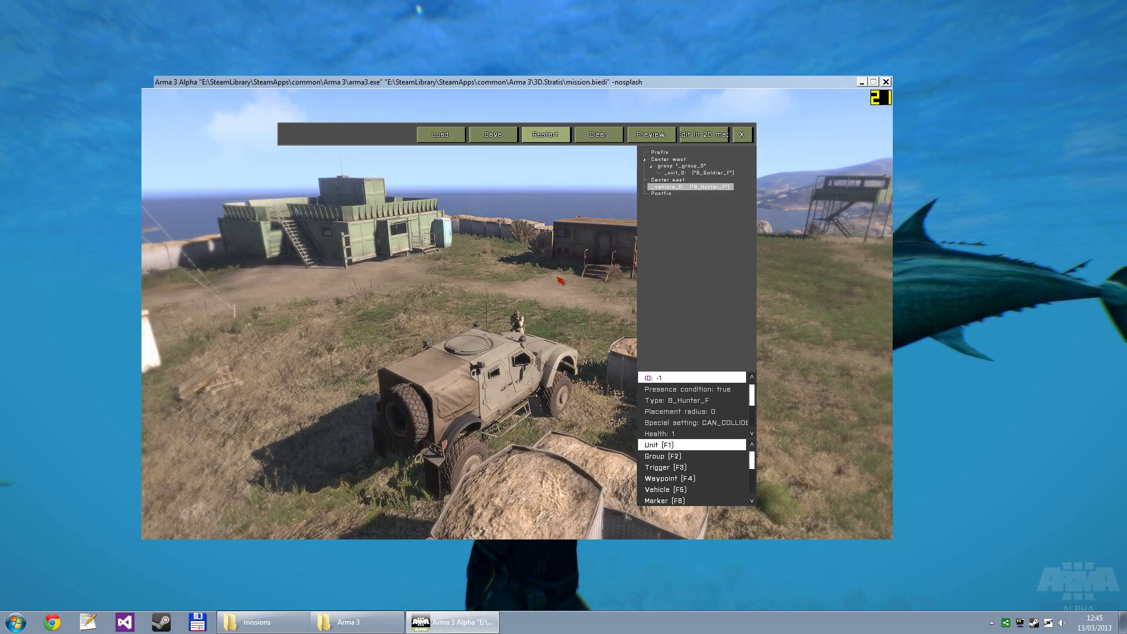
right_click_drag(561, 280, 491, 380)
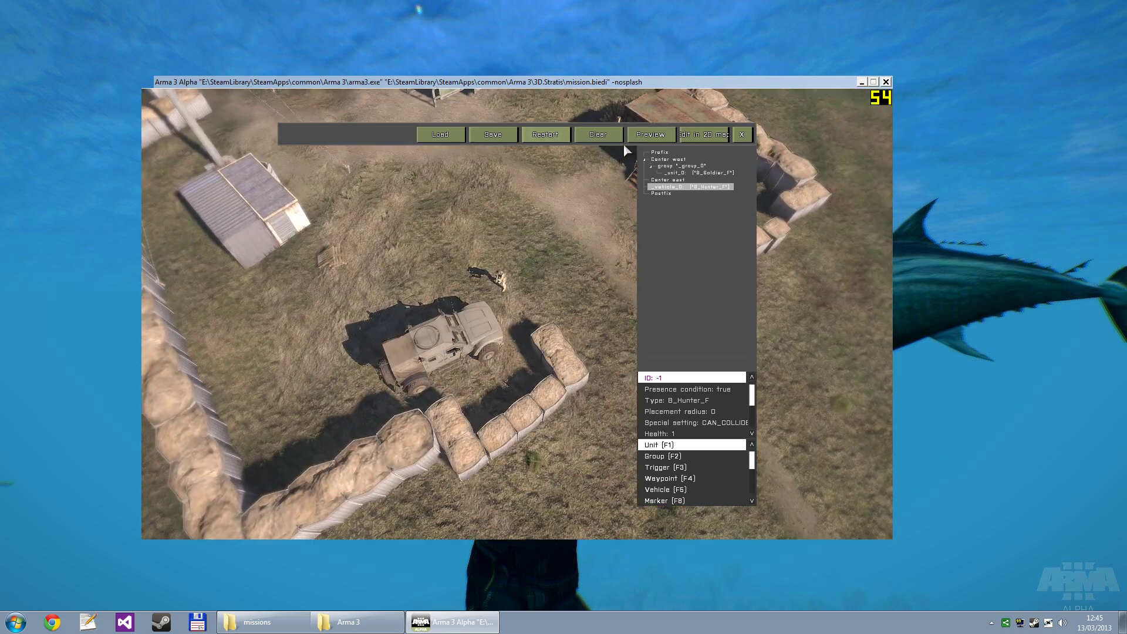
left_click(634, 140)
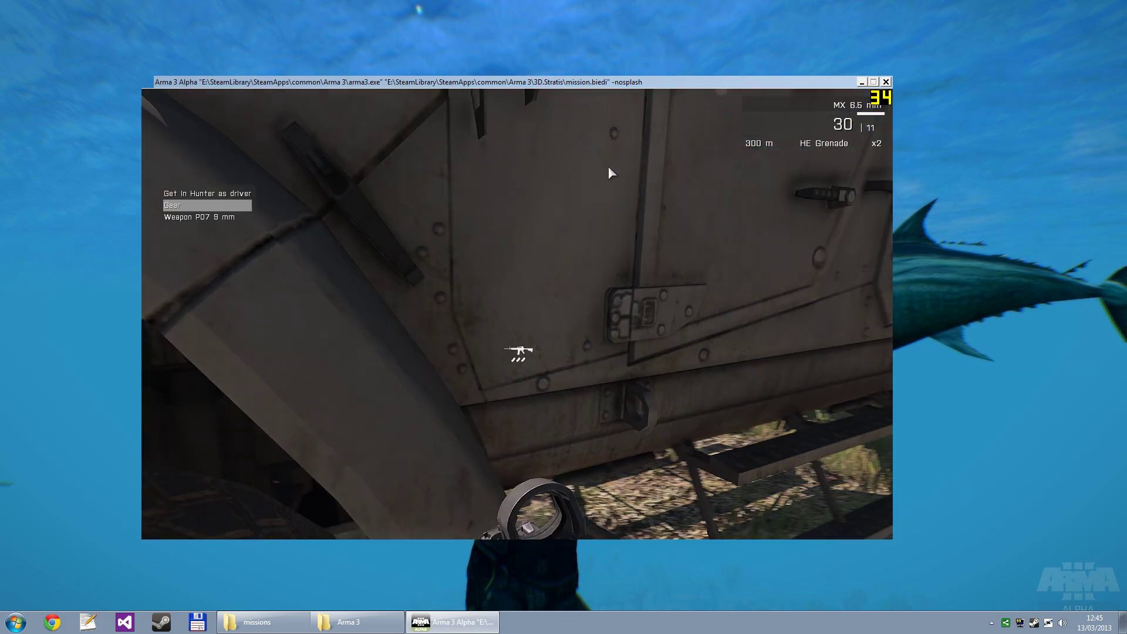
Try boarding the Hunter as driver in the preview, inspect it from outside, and return to the 3D world editor.
middle_click(607, 168)
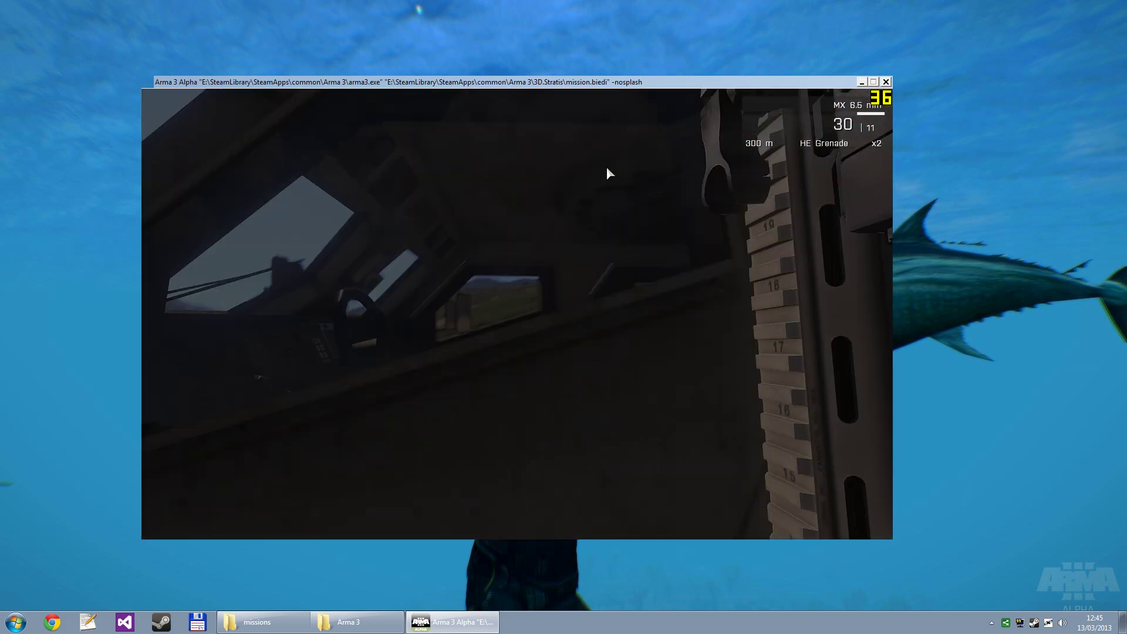
key("w")
key("a")
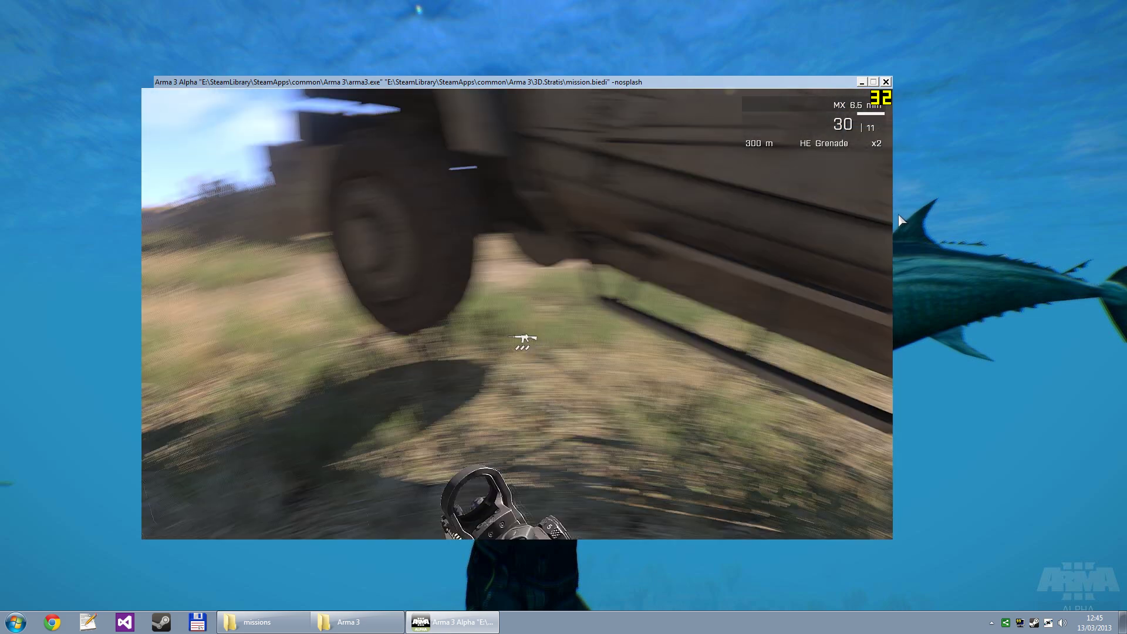
key("s")
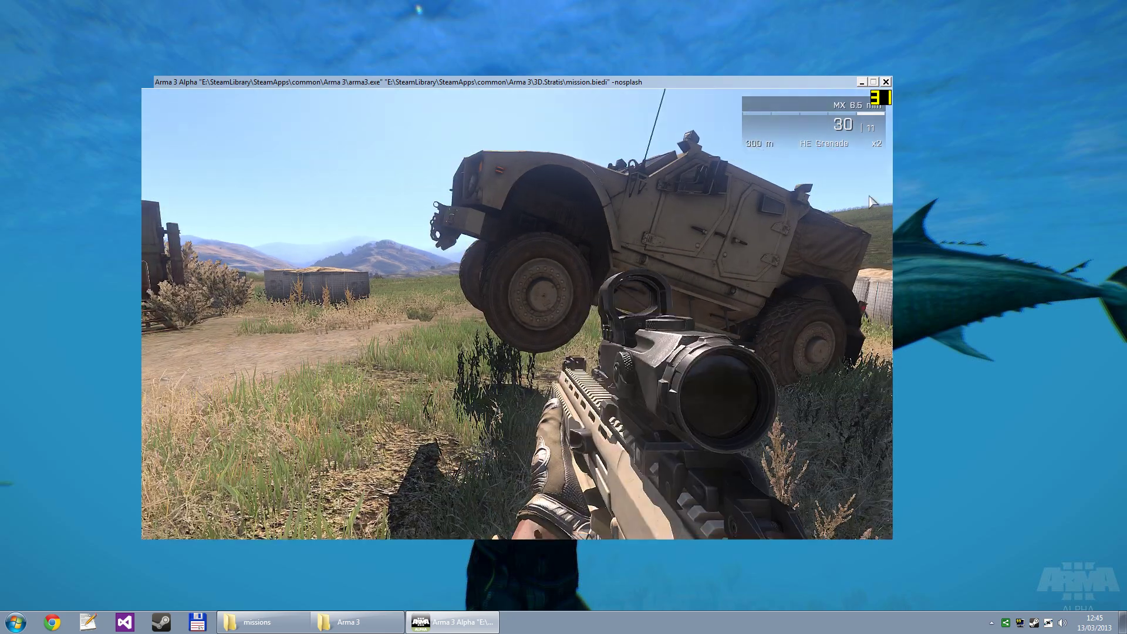
key("w")
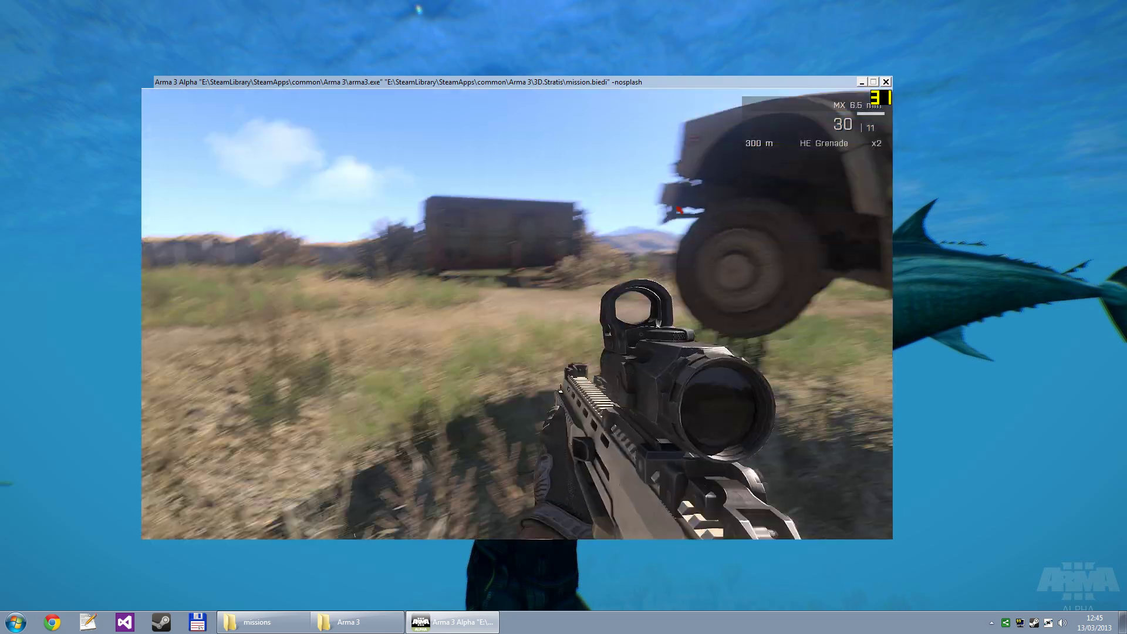
key("Escape")
left_click(467, 249)
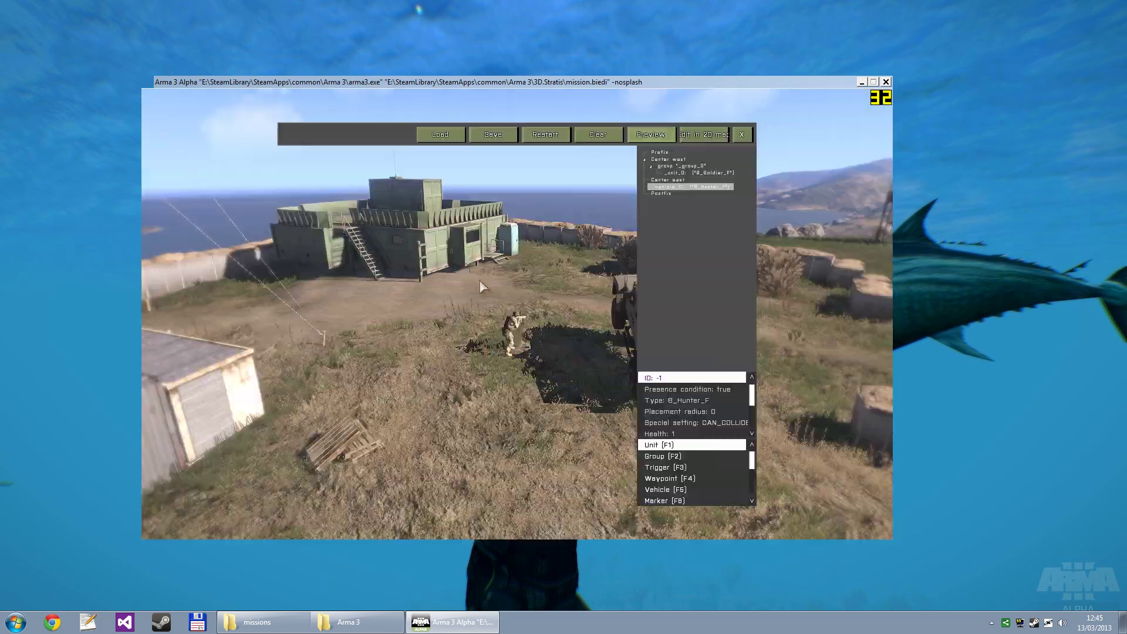
Place a Quadbike from the Cars vehicles on the grass between the rusty container building and the rifleman.
key("w")
key("a")
right_click_drag(542, 278, 646, 386)
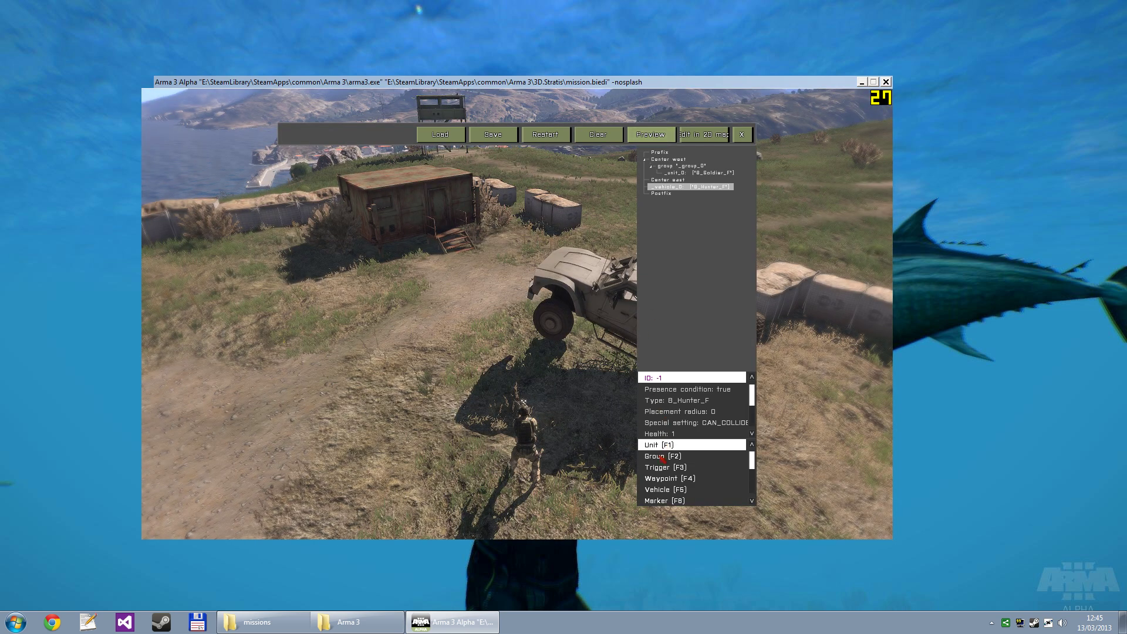
double_click(367, 337)
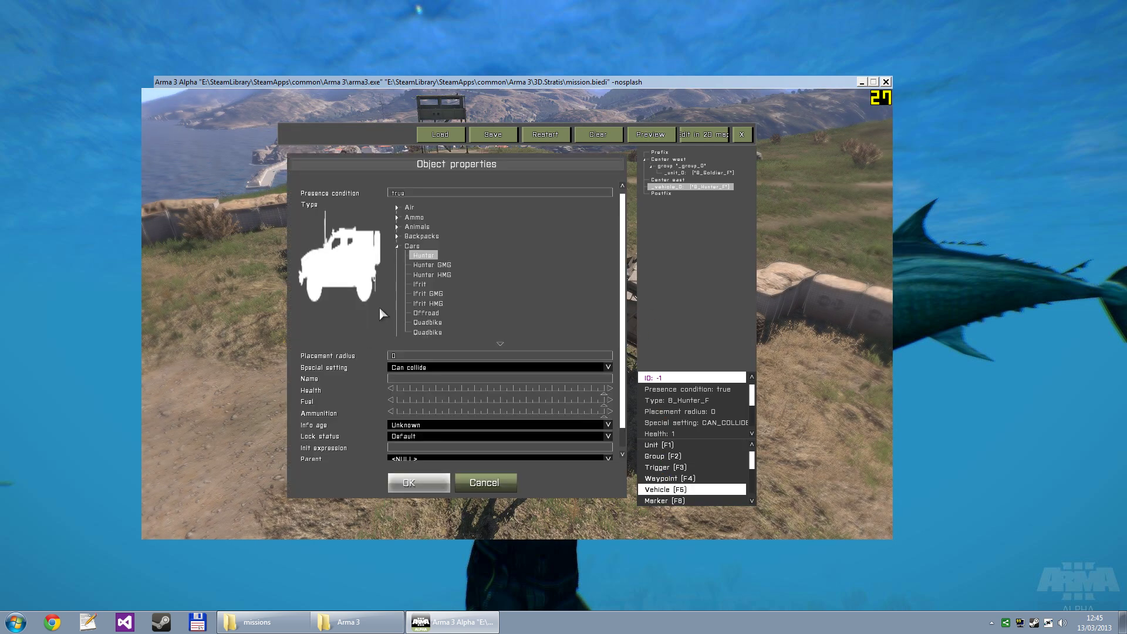
left_click(426, 322)
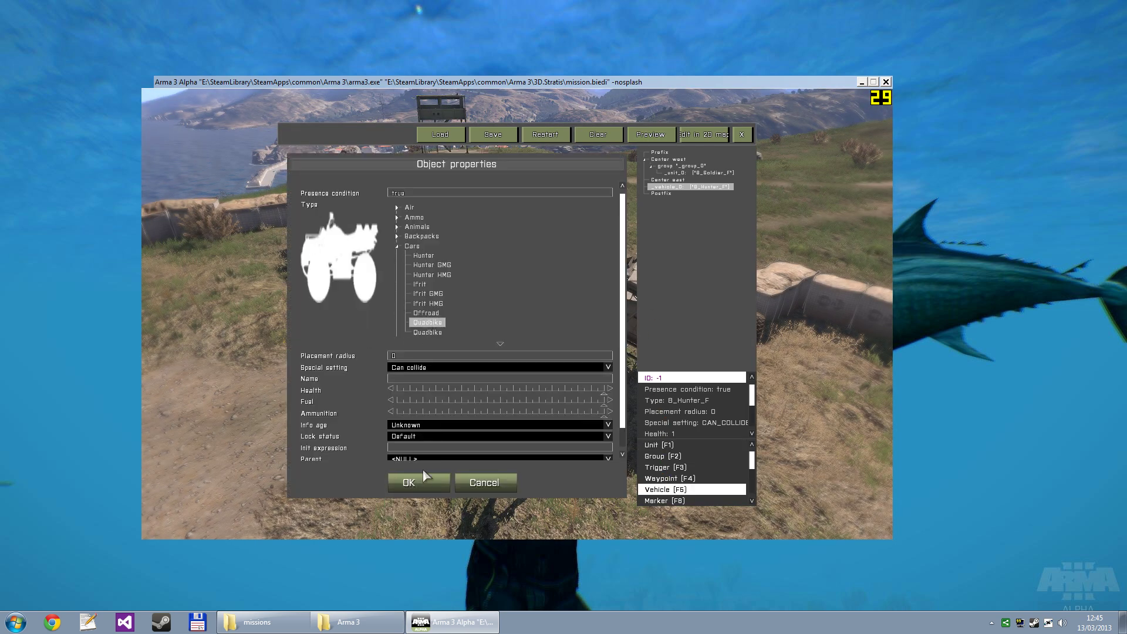
key("Return")
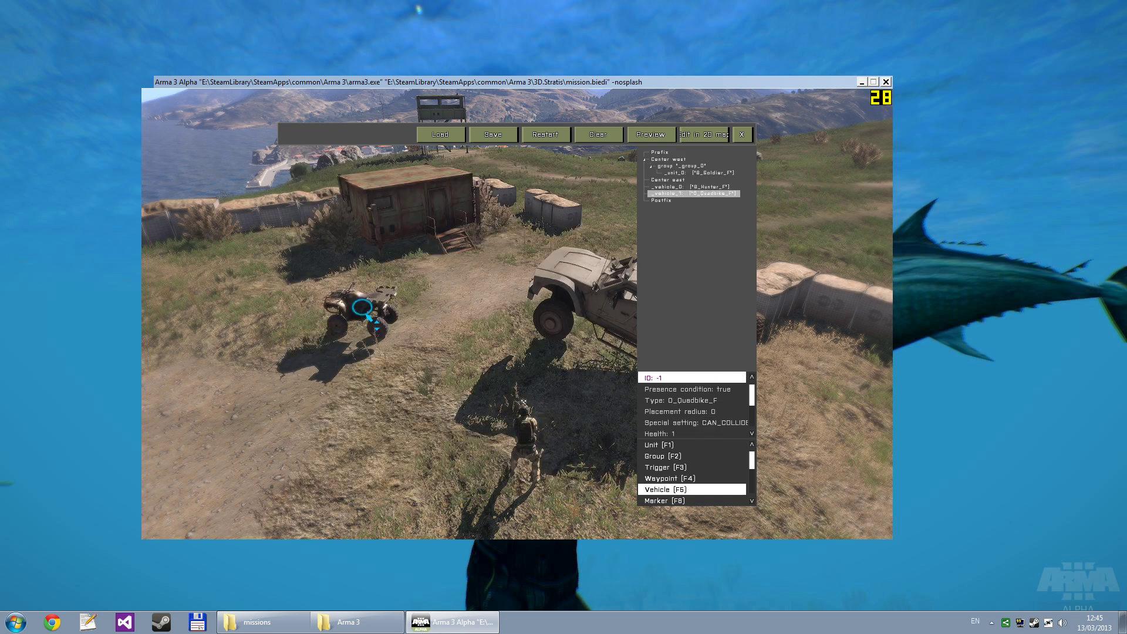
Preview the mission, board the Quadbike, test-drive it past the rusty container, and return to the 3D world editor.
left_click(637, 135)
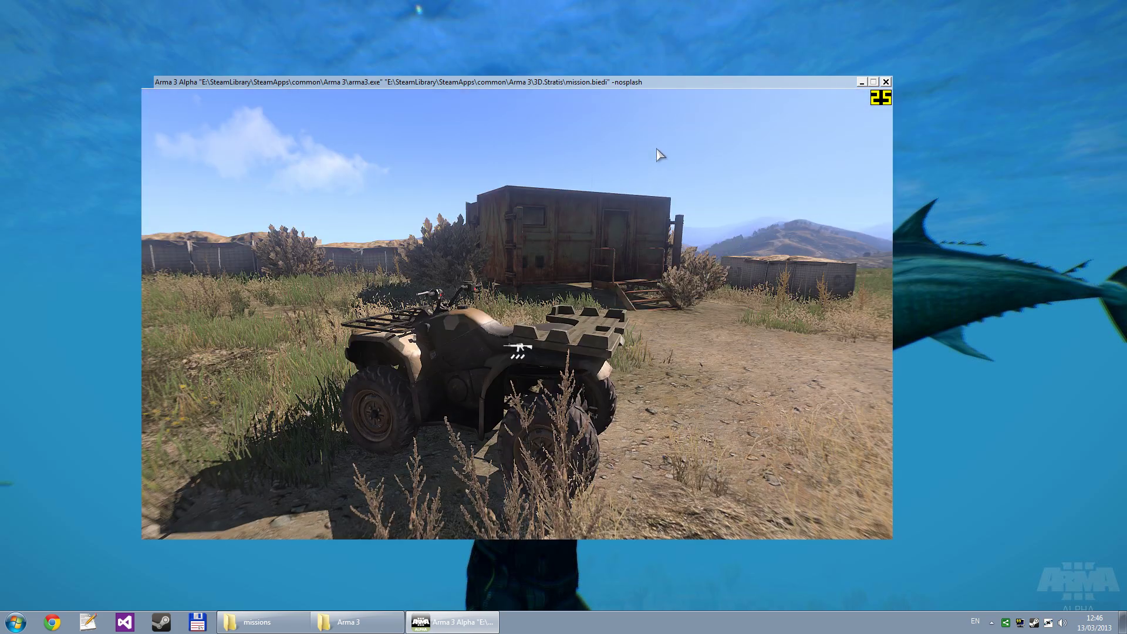
key("w")
scroll(672, 187, "down", 1)
middle_click(665, 185)
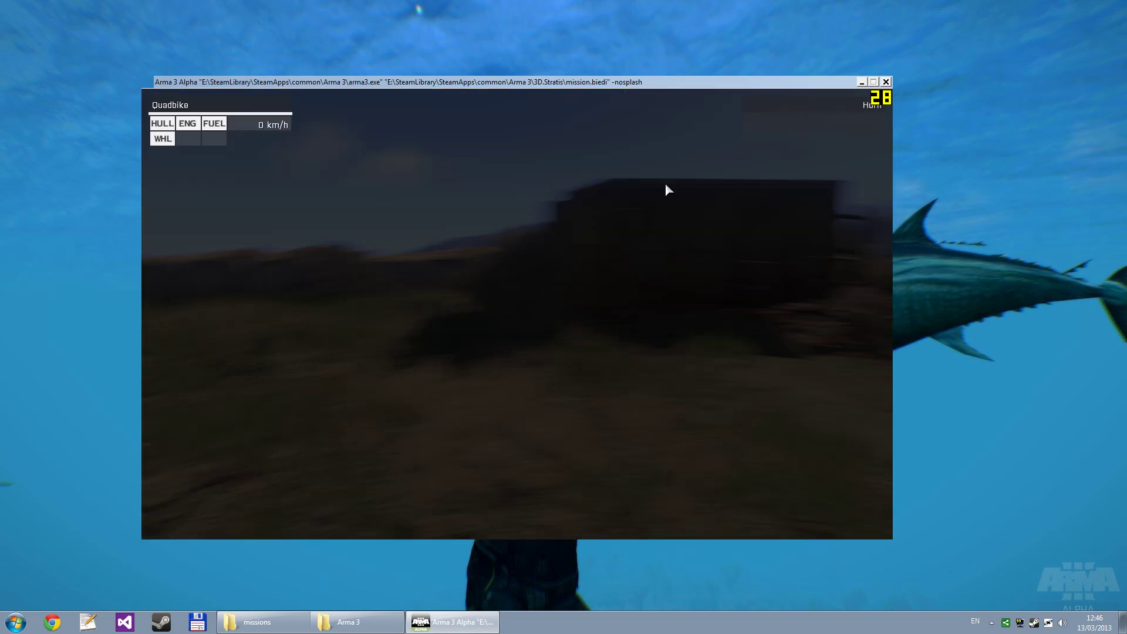
key("w")
key("d")
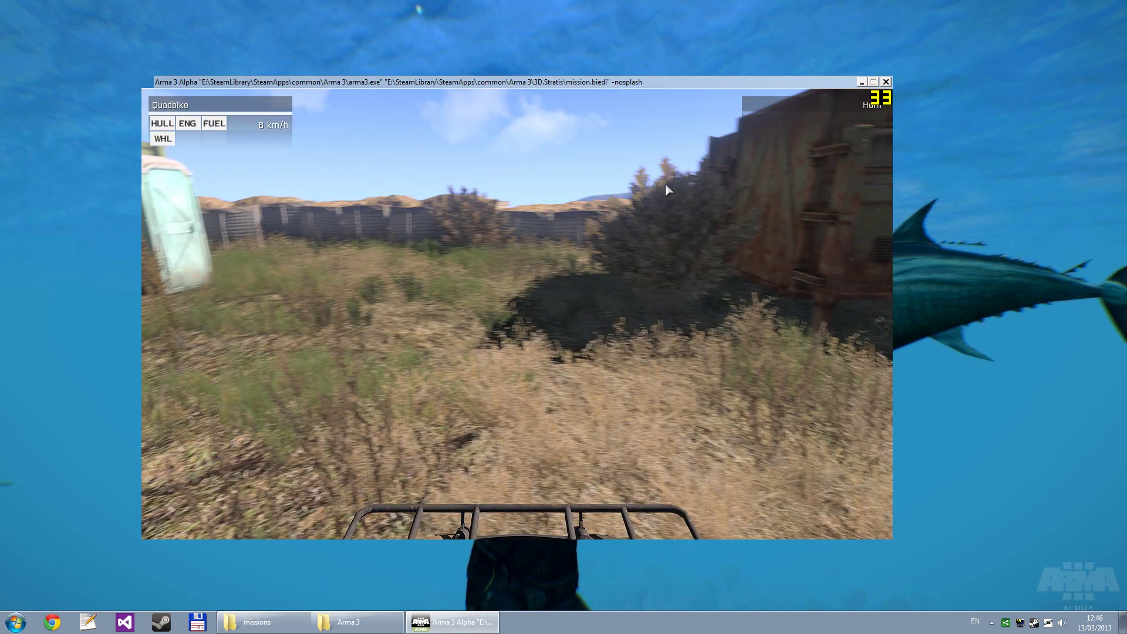
key("Escape")
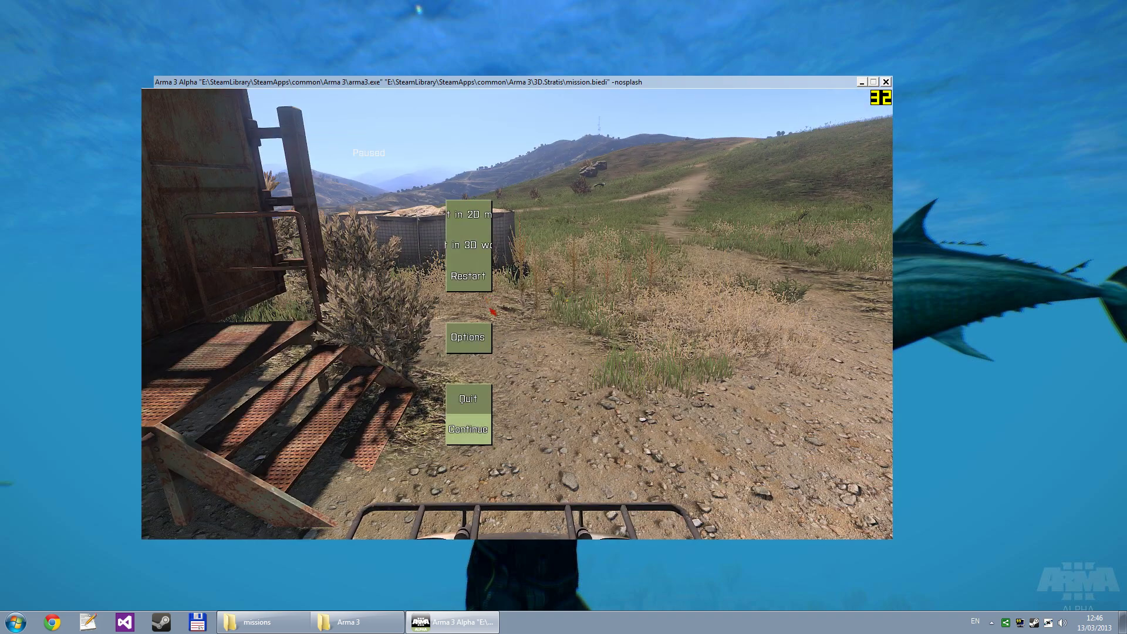
left_click(477, 241)
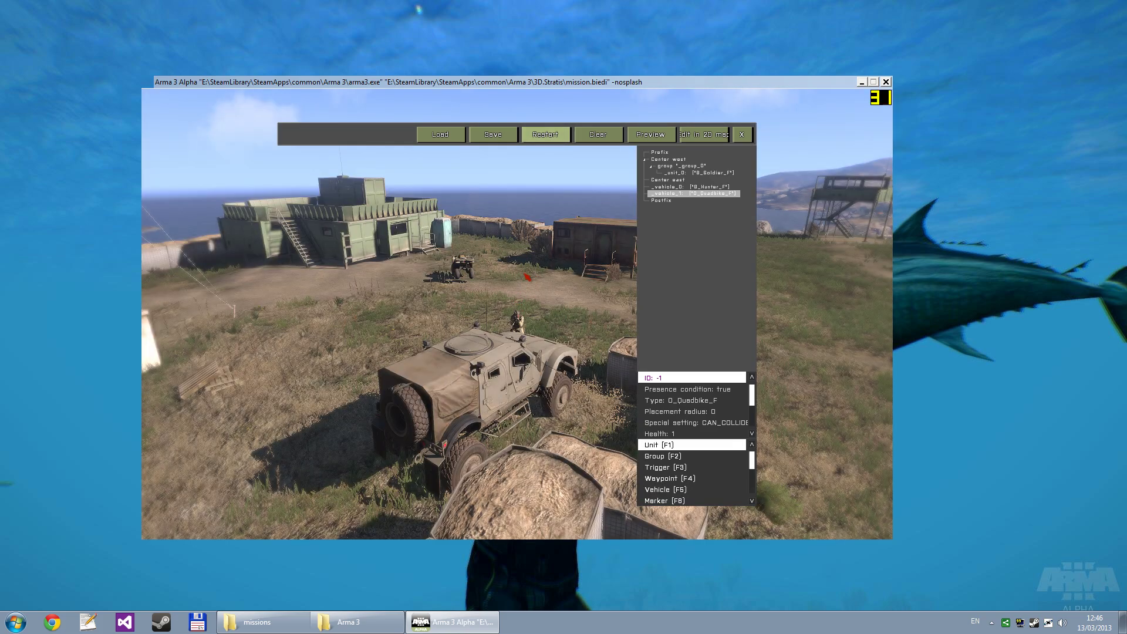
Examine the compound layout from above and inspect the green building up close.
key("q")
right_click_drag(527, 277, 439, 316)
key("d")
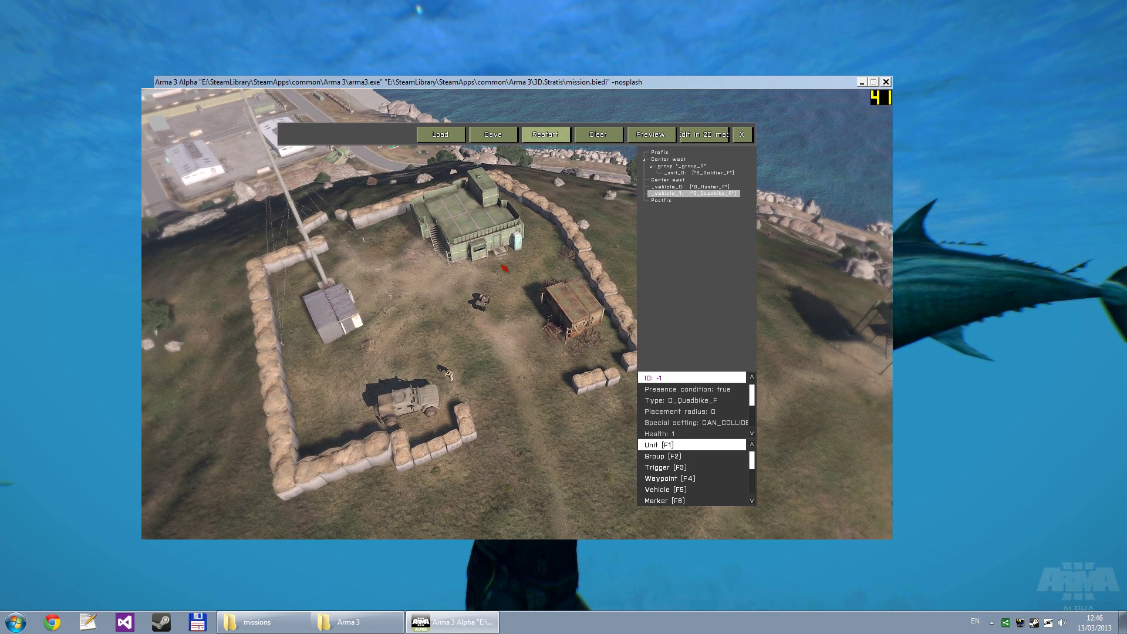
key("w")
right_click_drag(504, 268, 463, 240)
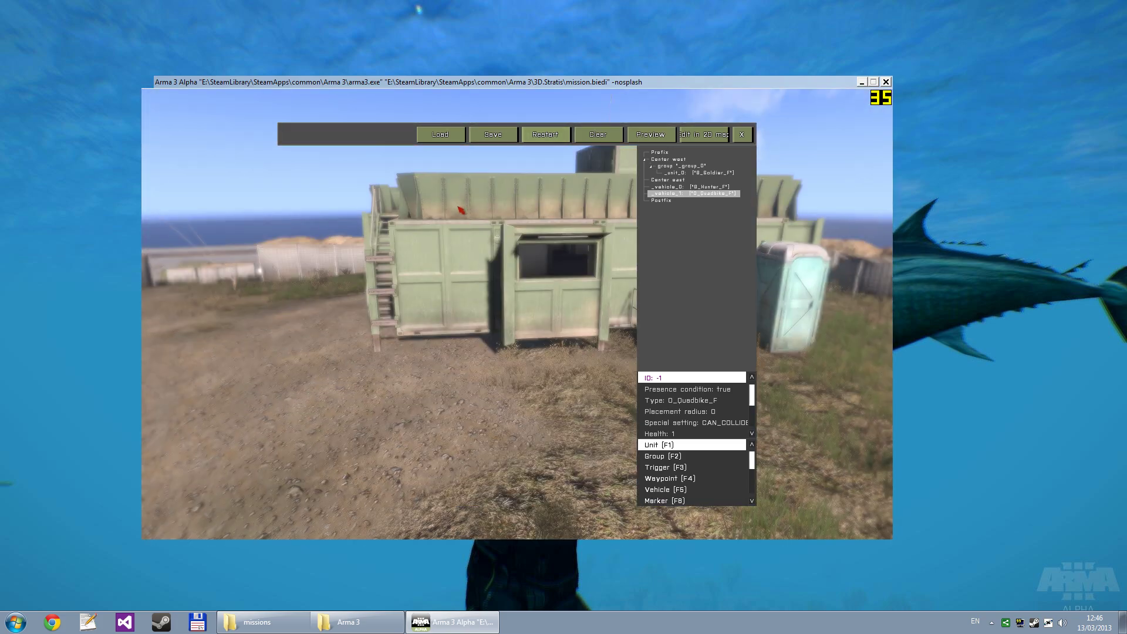
key("s")
key("w")
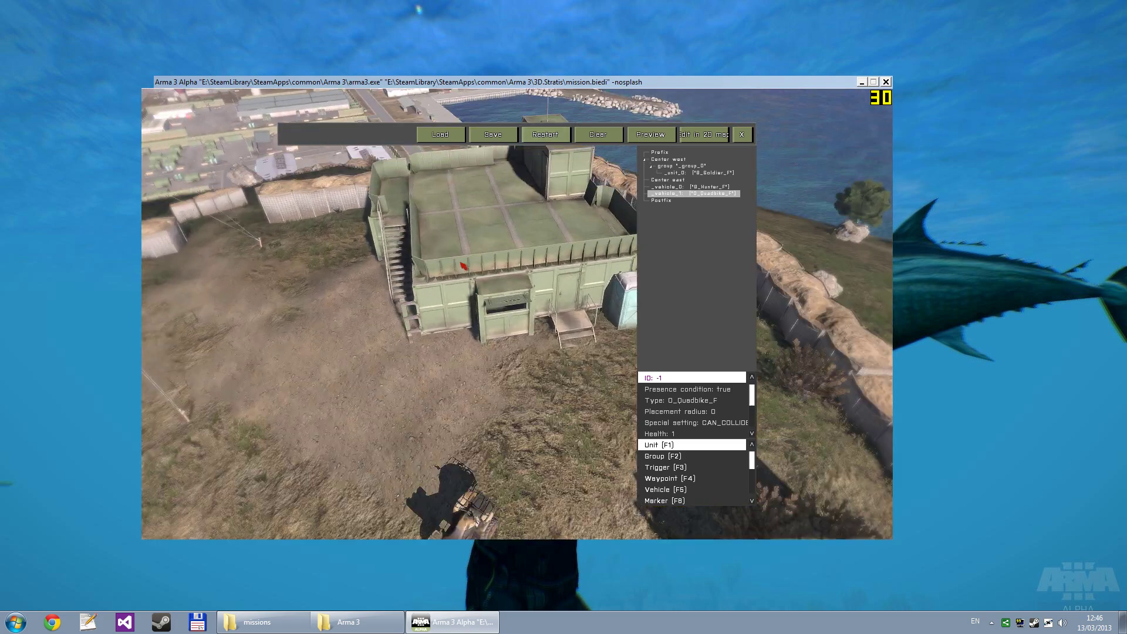
right_click_drag(485, 233, 684, 191)
key("w")
key("w")
Delete the Hunter and the Quadbike from the mission.
right_click_drag(579, 272, 68, 308)
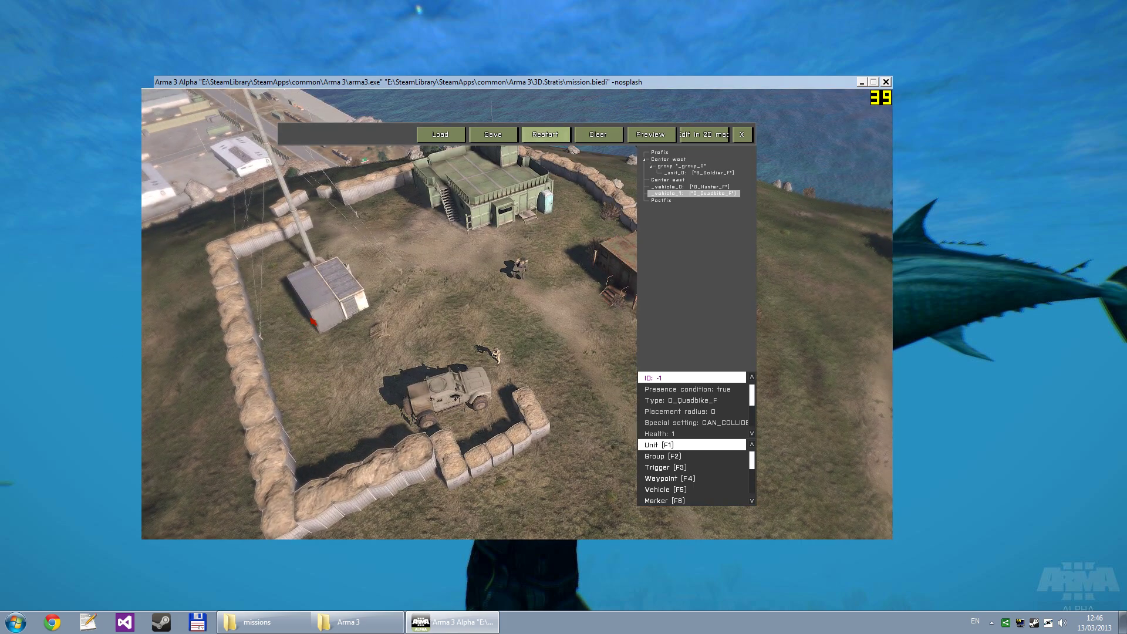
right_click_drag(313, 322, 256, 315)
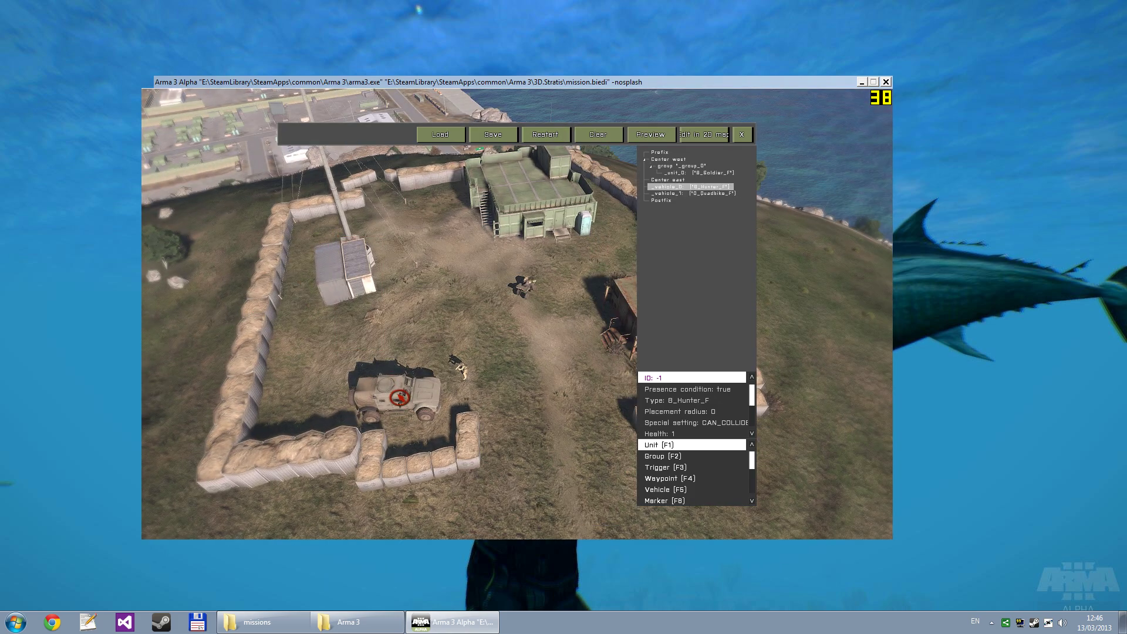
key("Delete")
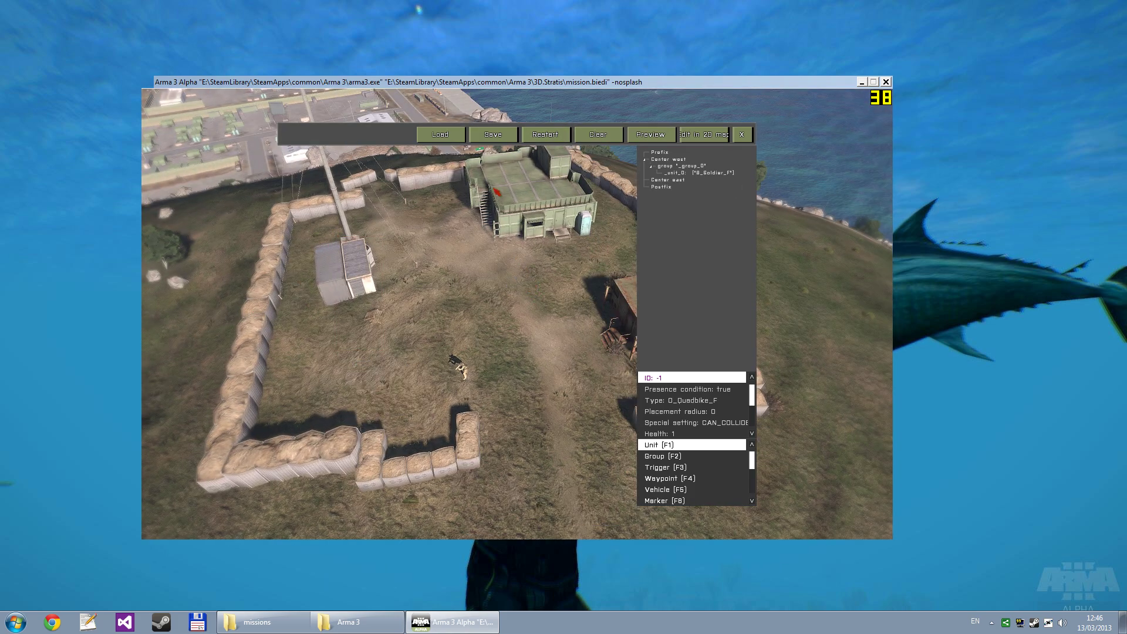
Switch to the Arma 3 folder in Windows Explorer and check the contents of steam_appid.txt in Notepad.
left_click(348, 623)
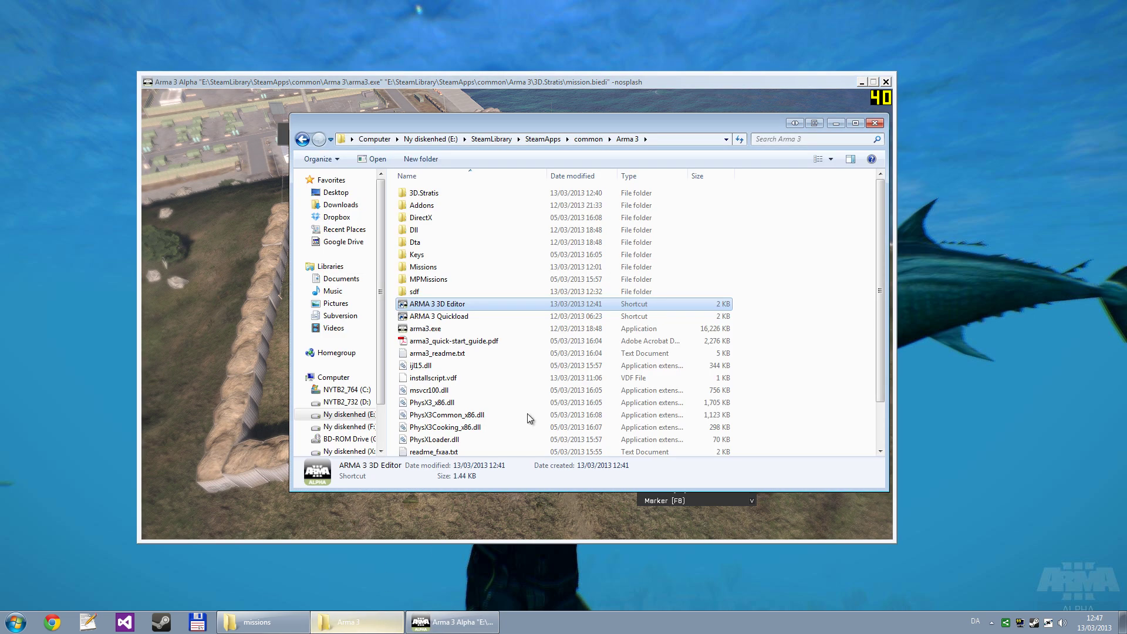
scroll(508, 259, "down", 2)
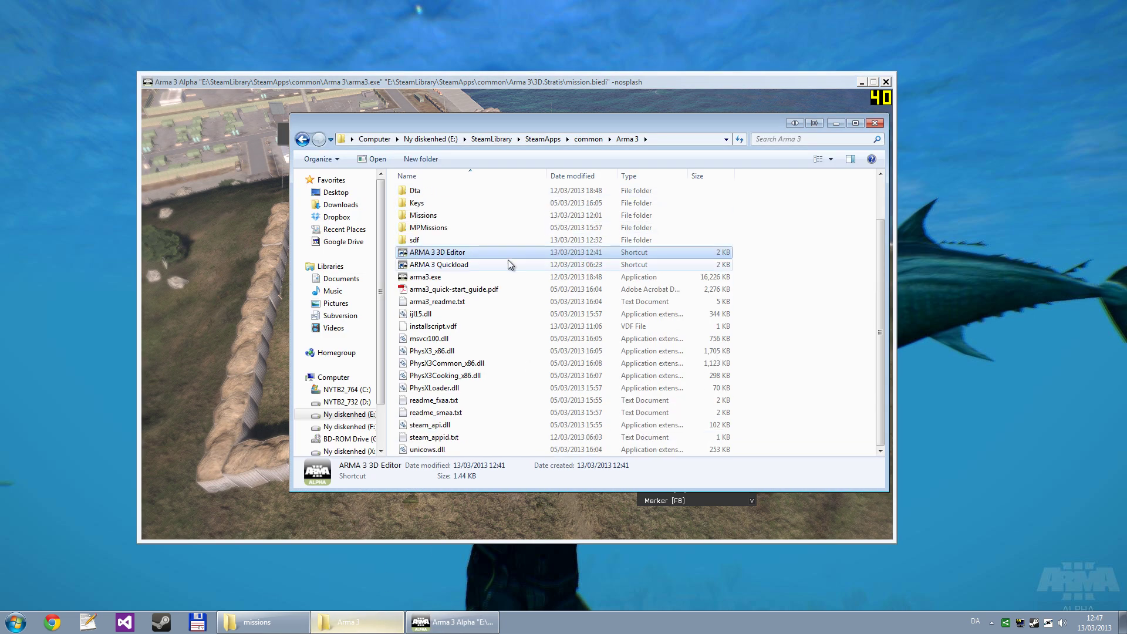
right_click(392, 418)
mouse_move(443, 396)
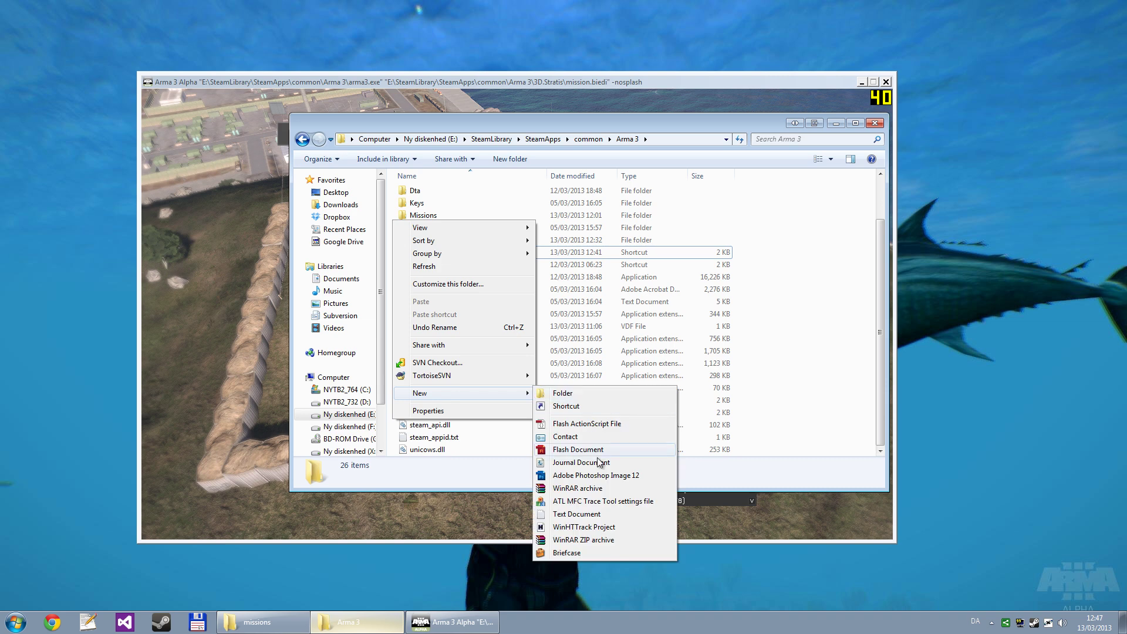
left_click(582, 364)
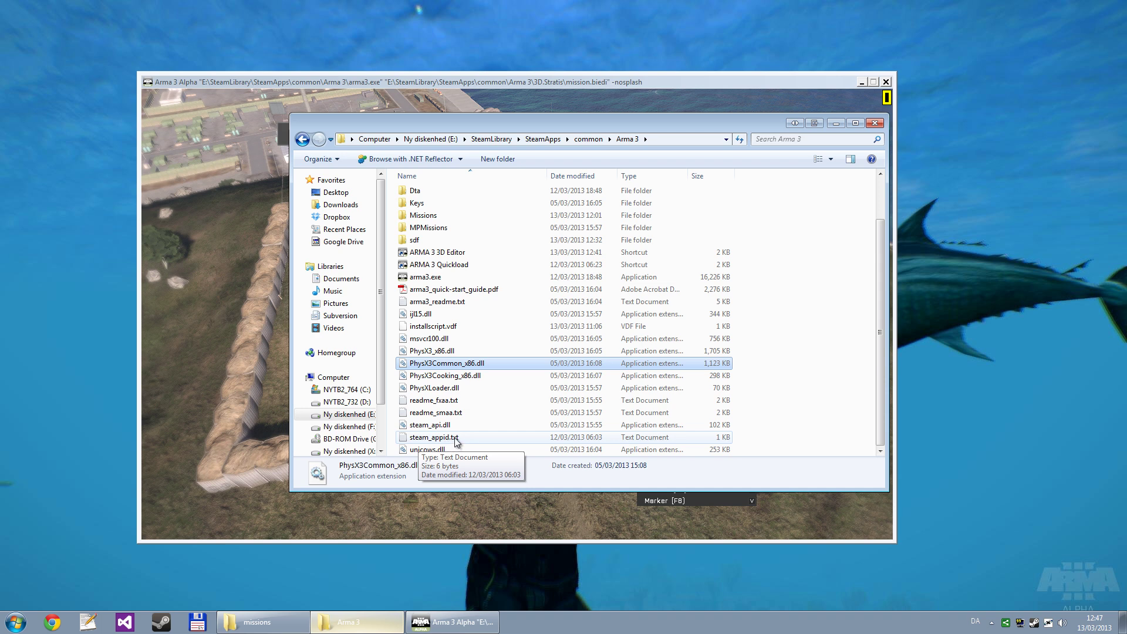
double_click(456, 438)
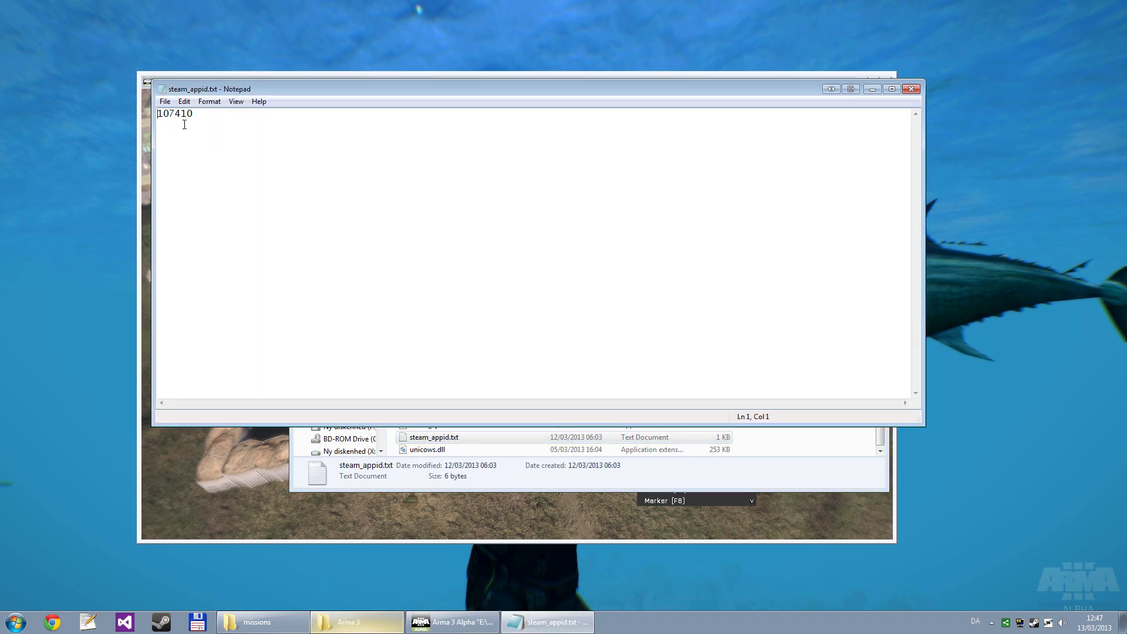
left_click(911, 90)
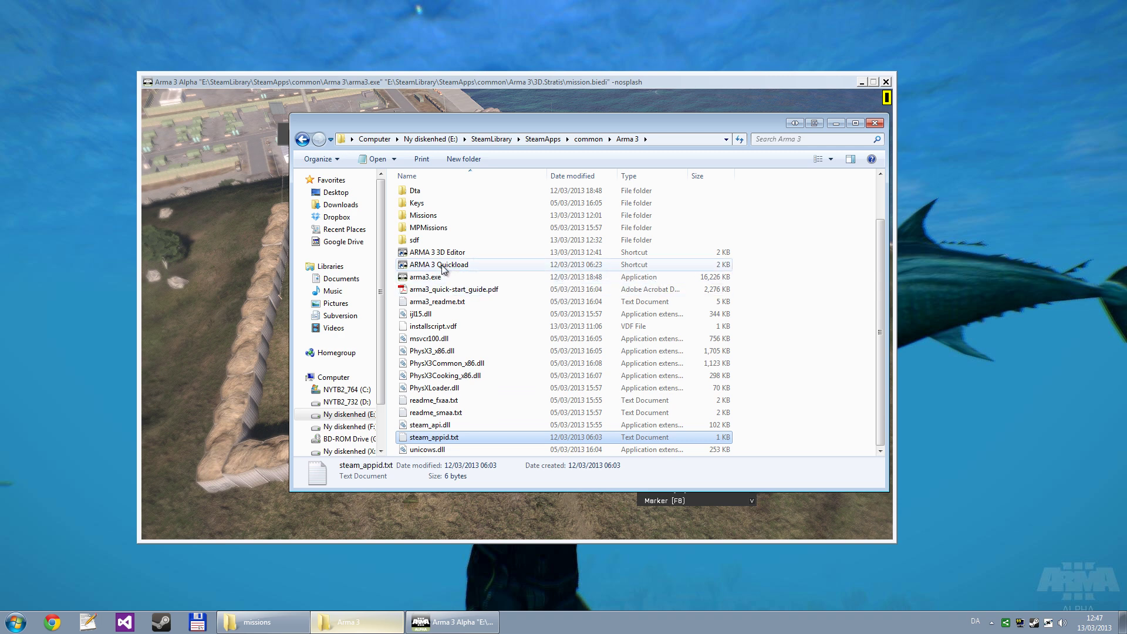
Launch another instance of the game with the ARMA 3 Quickload shortcut.
double_click(442, 266)
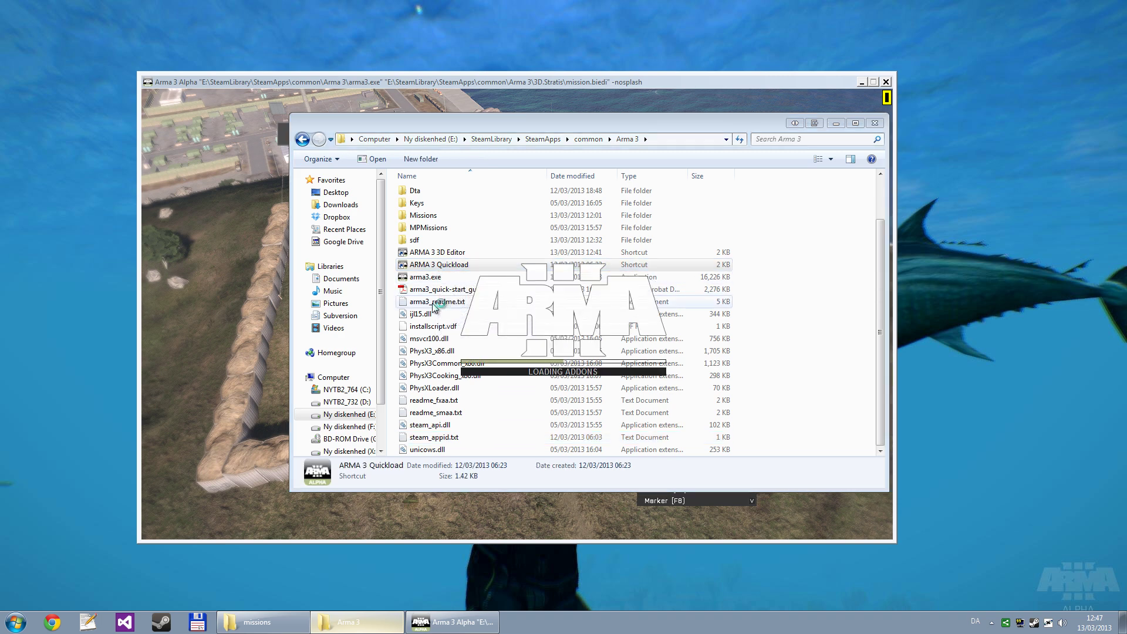